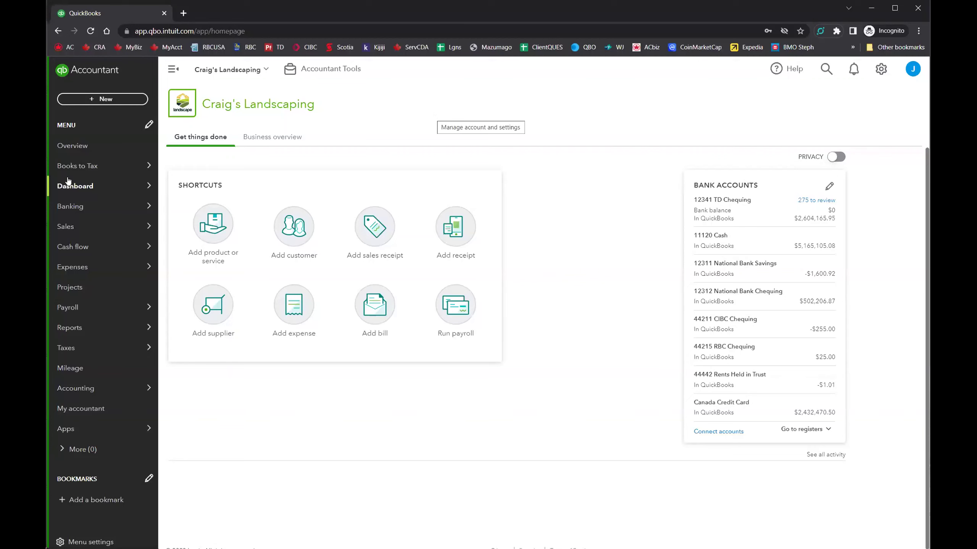
Step: Go from My Accountant into Craig's Landscaping's Books to Tax and open its Reports list
{"action": "mouse_move", "coordinate": [73, 171]}
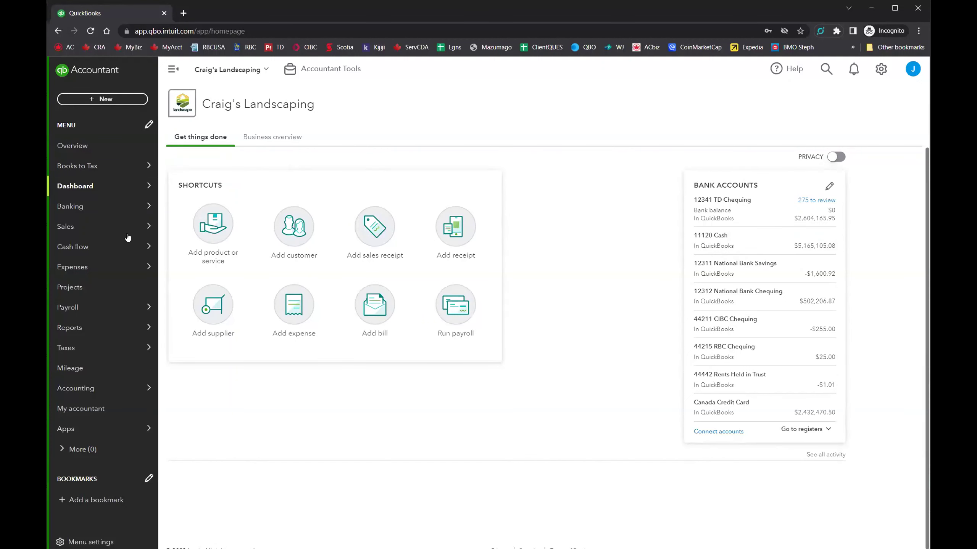
{"action": "left_click", "coordinate": [83, 410]}
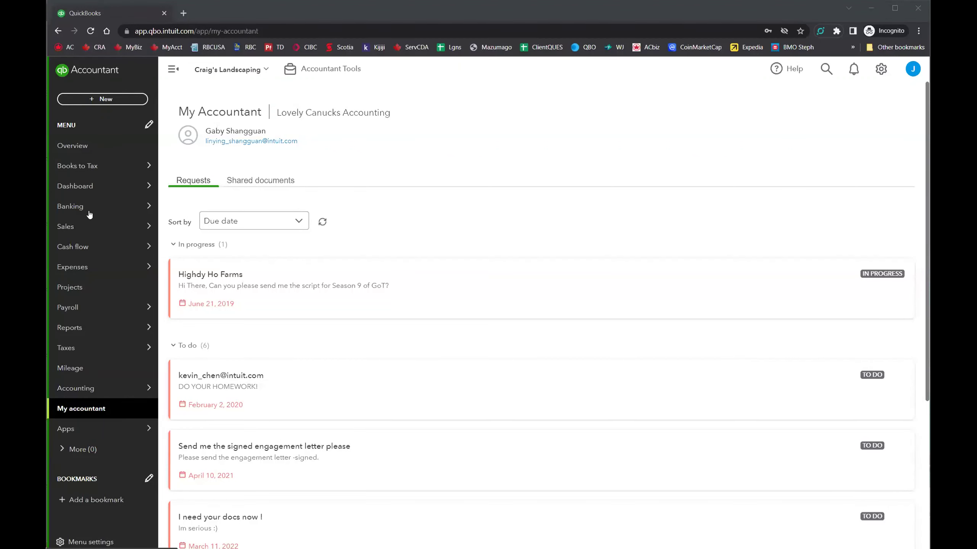
{"action": "left_click", "coordinate": [84, 167]}
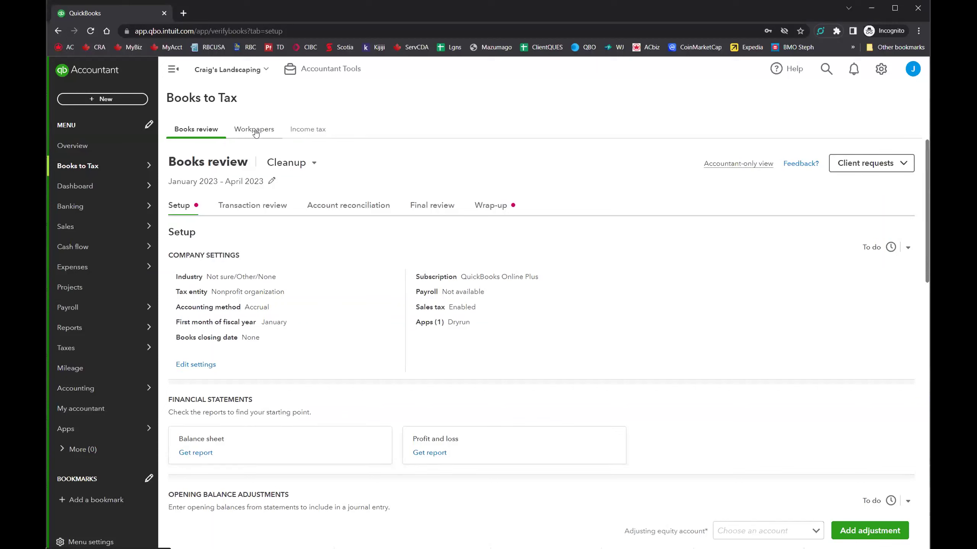
{"action": "left_click", "coordinate": [187, 328]}
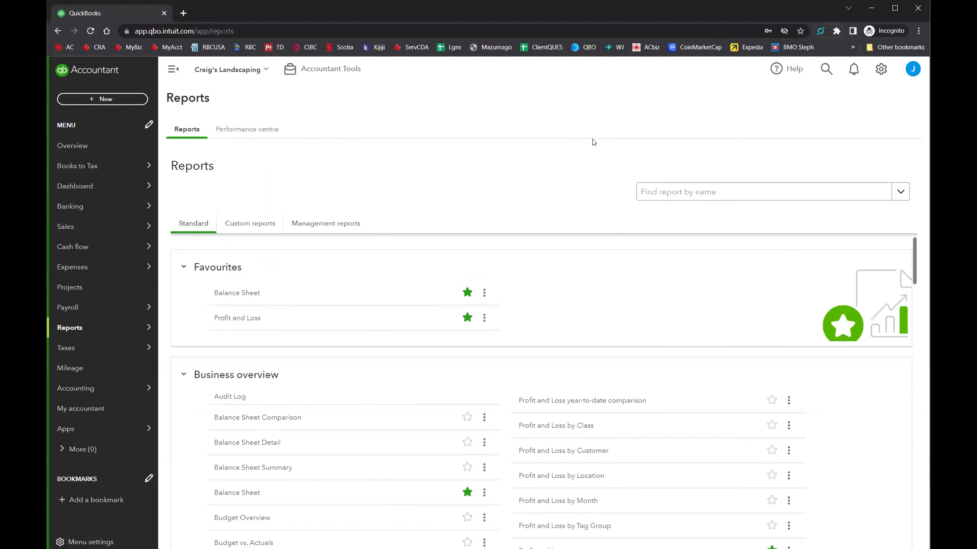
Step: Open the Profit and Loss report and run it for the Last year period
{"action": "left_click", "coordinate": [225, 319]}
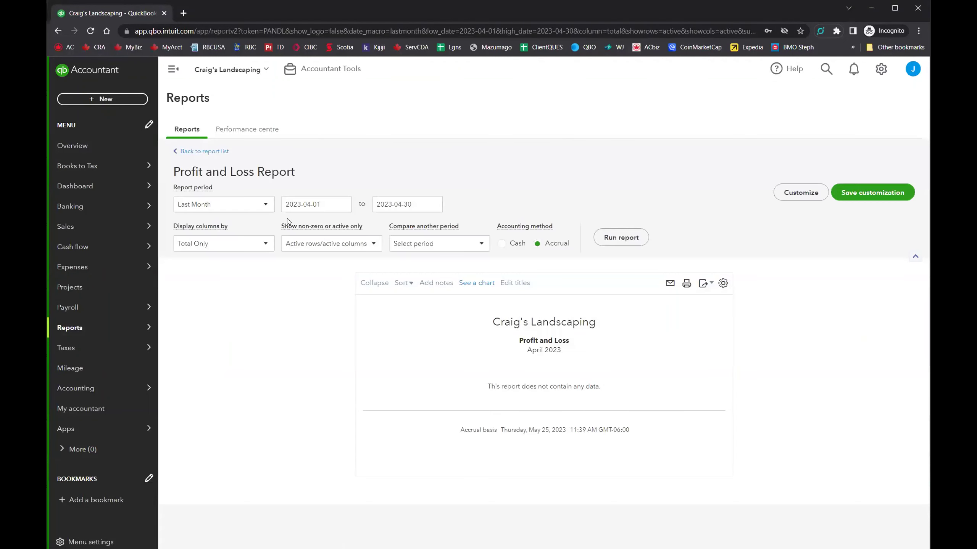
{"action": "left_click", "coordinate": [263, 206]}
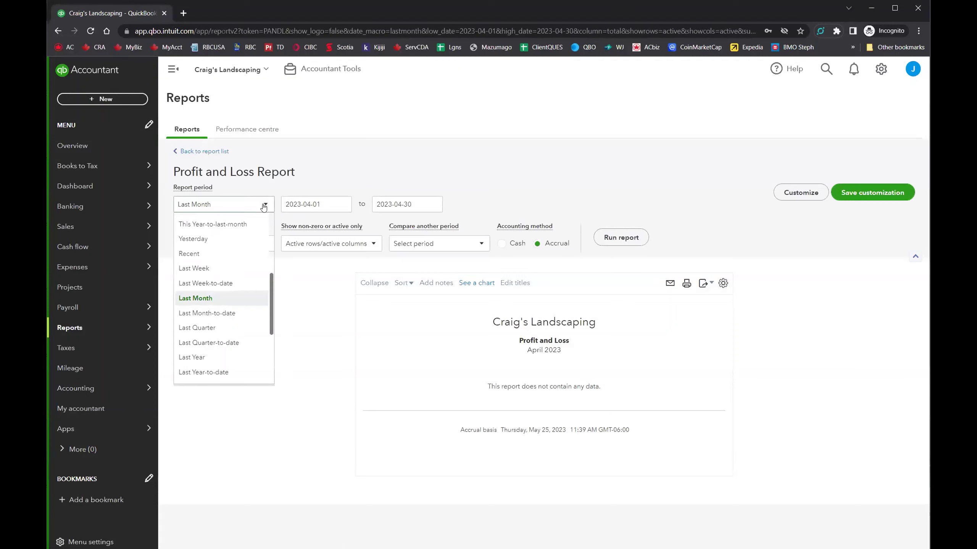
{"action": "left_click", "coordinate": [192, 358]}
{"action": "left_click", "coordinate": [628, 238]}
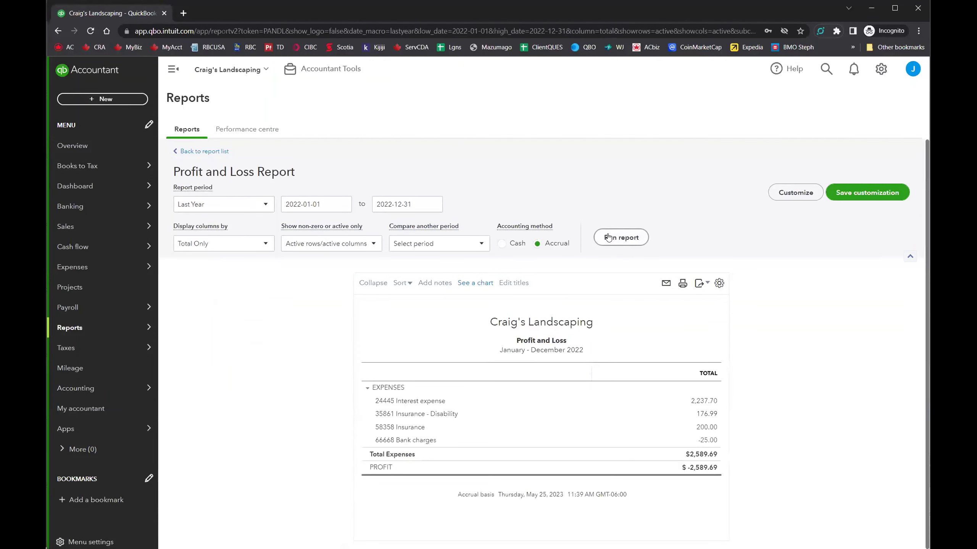
Step: Change the dates to 2021-01-01 through 2021-12-31 and rerun the report, showing $142,519.76 profit
{"action": "triple_click", "coordinate": [322, 203]}
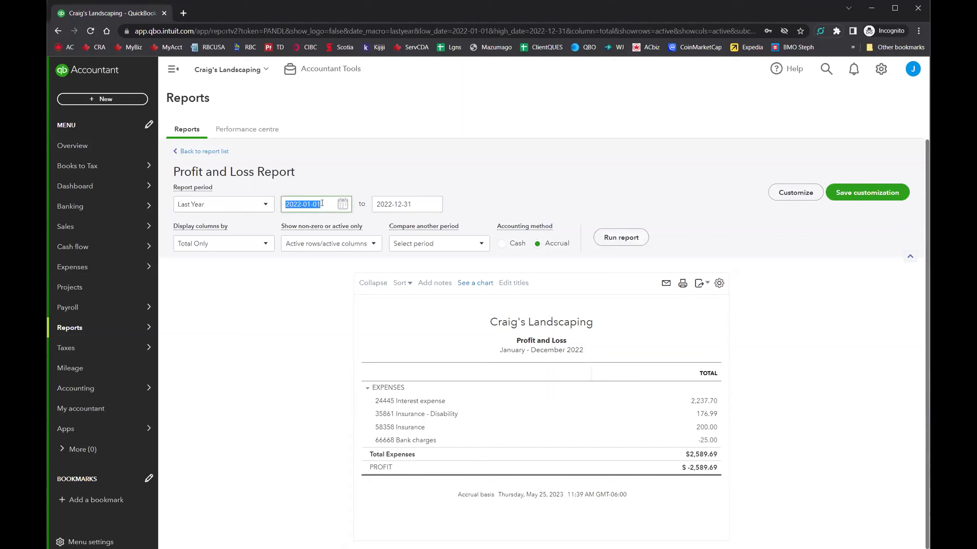
{"action": "left_click", "coordinate": [322, 203]}
{"action": "key", "text": "Delete"}
{"action": "type", "text": "1"}
{"action": "key", "text": "Tab"}
{"action": "key", "text": "Left"}
{"action": "key", "text": "Left"}
{"action": "key", "text": "Left"}
{"action": "key", "text": "Left"}
{"action": "key", "text": "Left"}
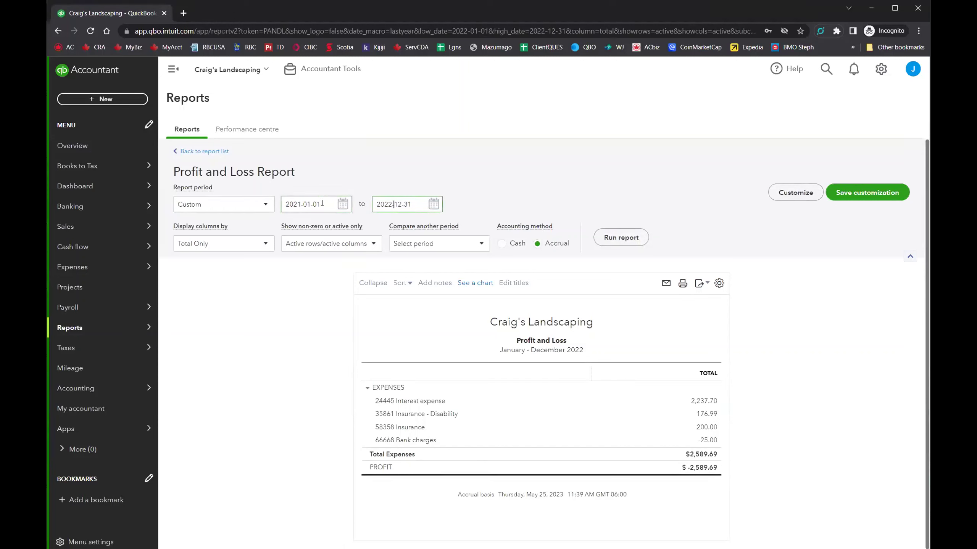
{"action": "key", "text": "shift+Left"}
{"action": "type", "text": "1"}
{"action": "key", "text": "Tab"}
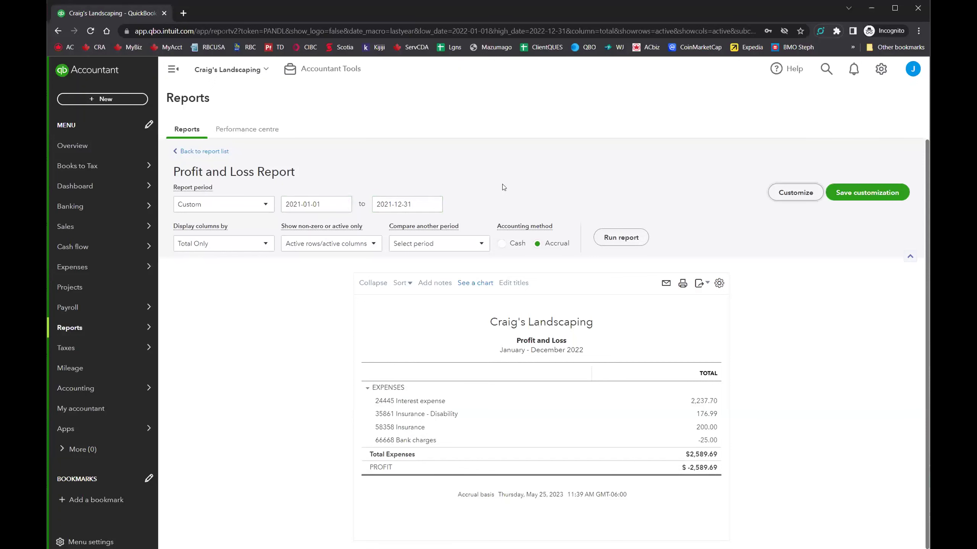
{"action": "left_click", "coordinate": [607, 235]}
{"action": "scroll", "coordinate": [839, 326], "scroll_direction": "down", "scroll_amount": 5}
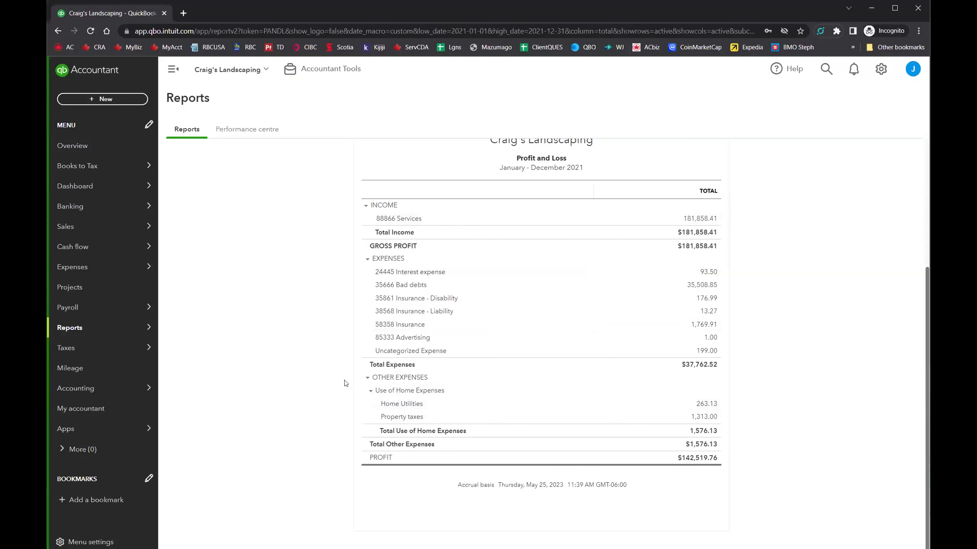
{"action": "mouse_move", "coordinate": [77, 164]}
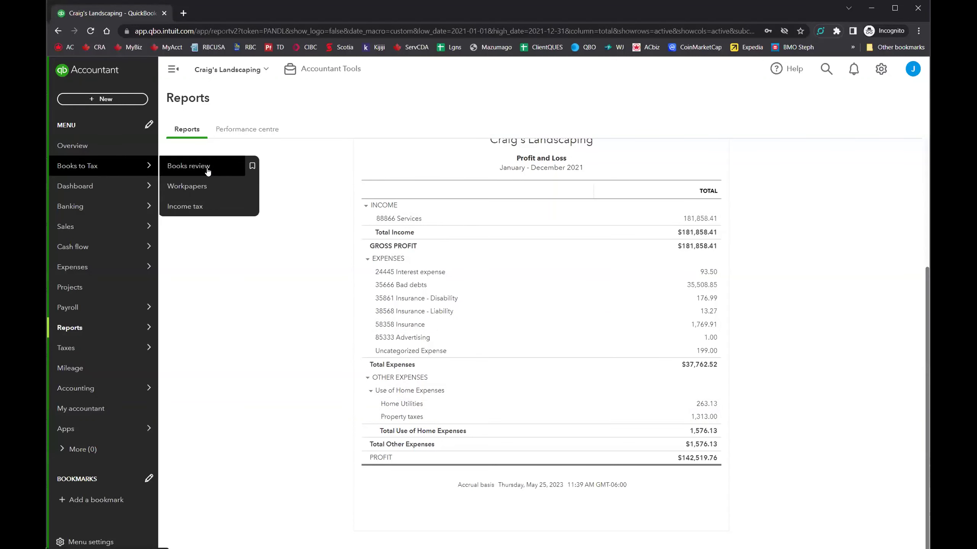
Step: Open the 2021 Workpapers and review the year-end task list, leaving statuses unchanged
{"action": "left_click", "coordinate": [197, 188]}
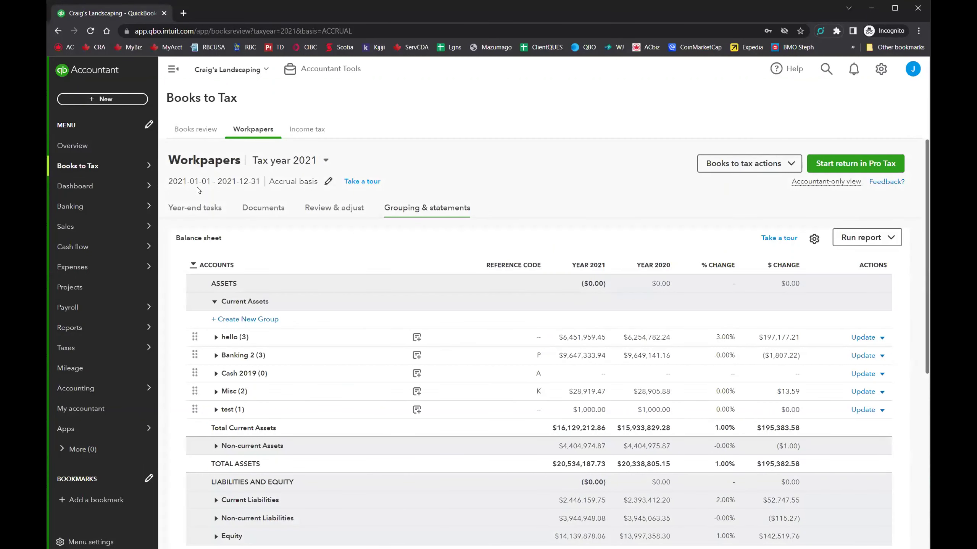
{"action": "left_click", "coordinate": [196, 213]}
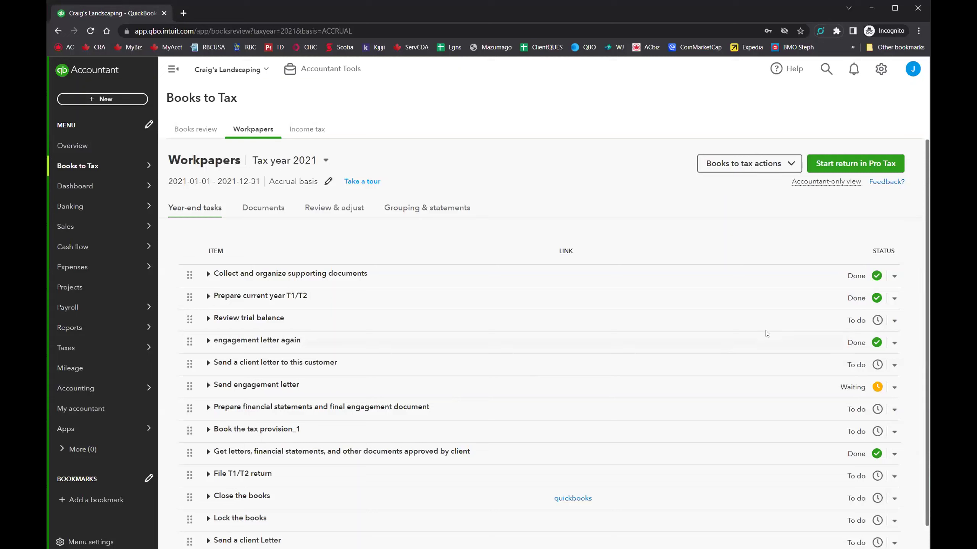
{"action": "left_click", "coordinate": [893, 277]}
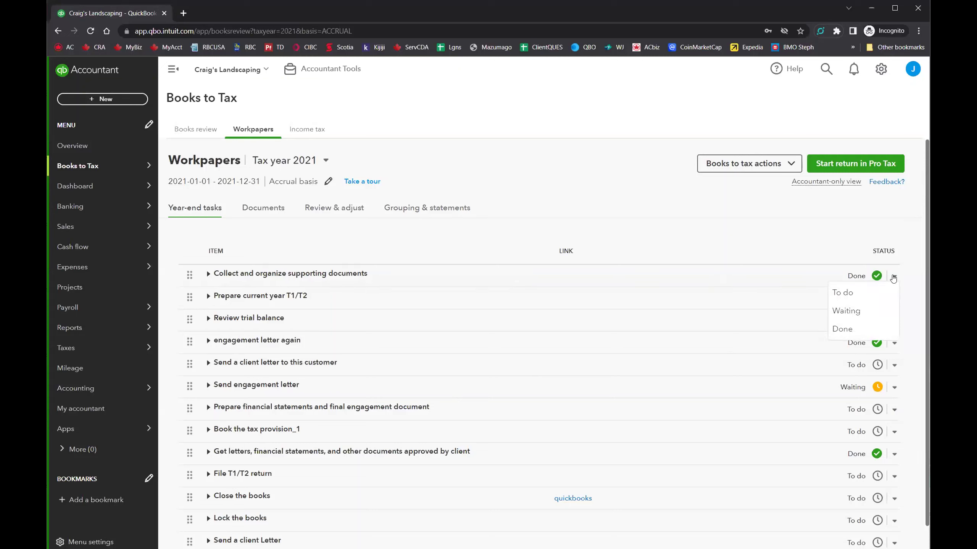
{"action": "left_click", "coordinate": [893, 278]}
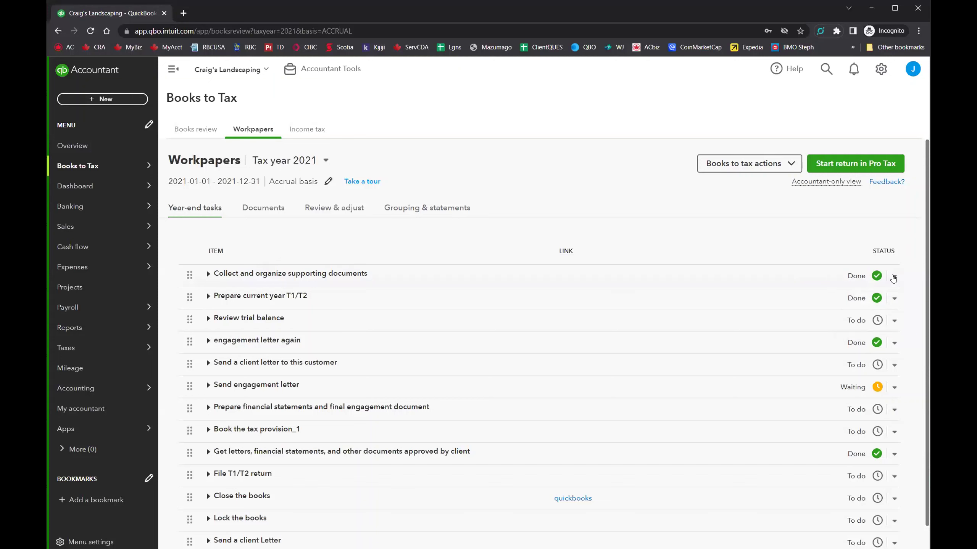
Step: Expand the Prepare current year T1/T2 task, then view the Review & adjust balance sheet
{"action": "left_click", "coordinate": [209, 296]}
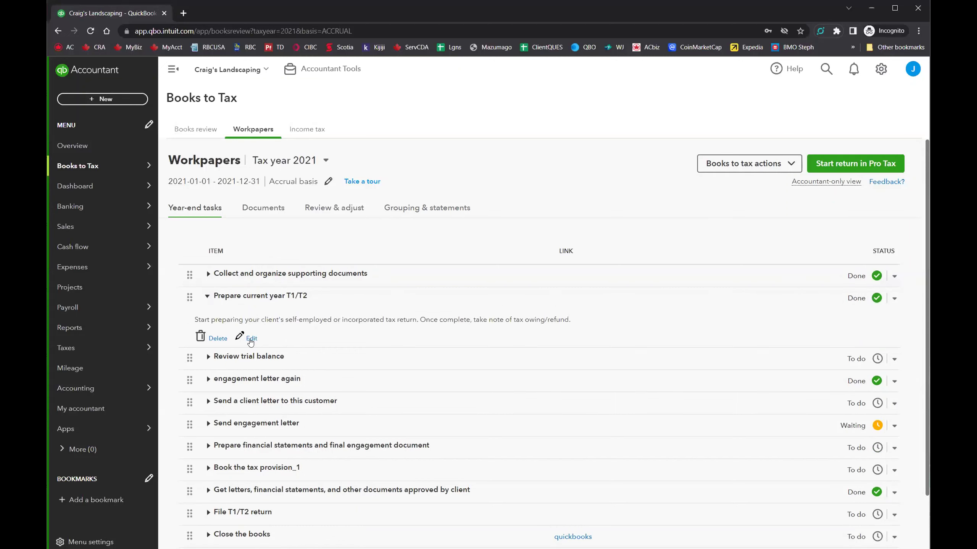
{"action": "left_click", "coordinate": [264, 212]}
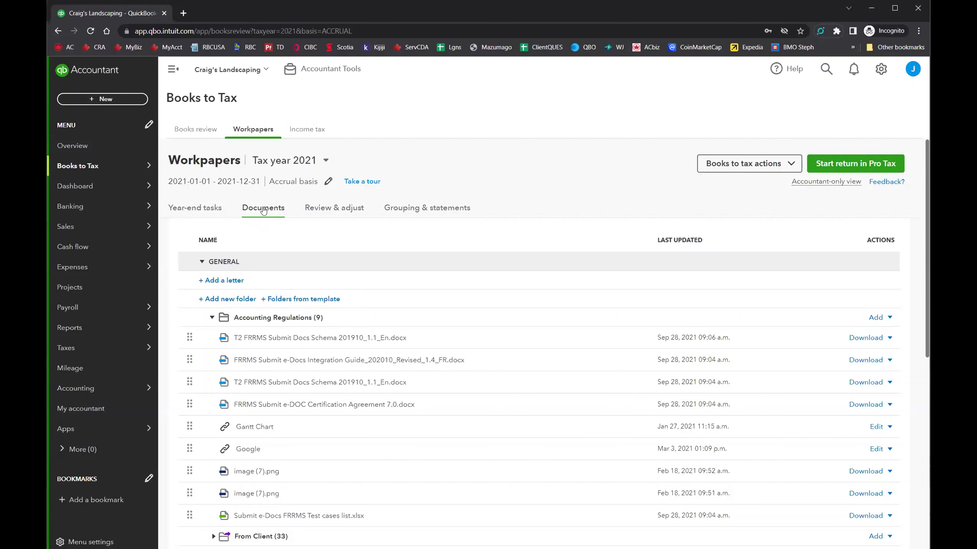
{"action": "left_click", "coordinate": [342, 210]}
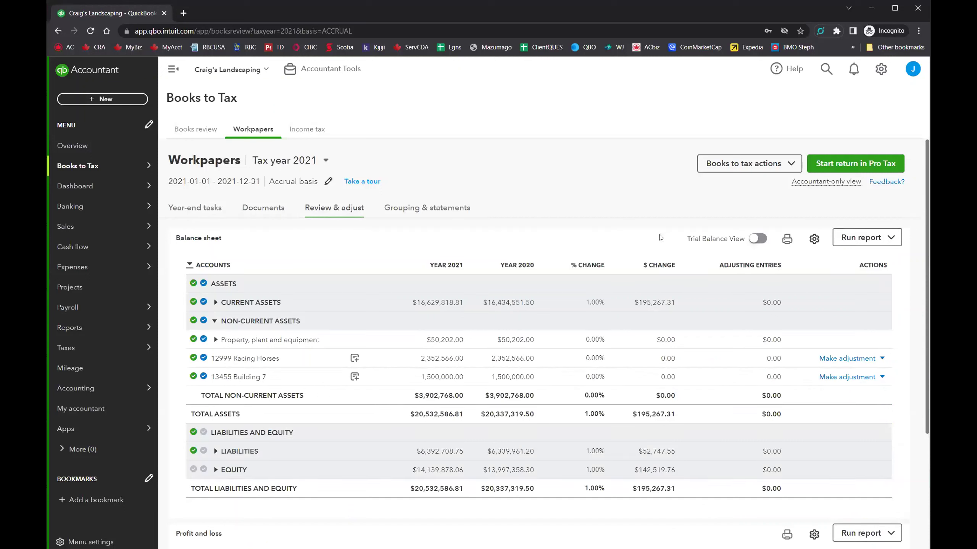
Step: Toggle the trial balance view off again and bring up the T2125 Income tax mapping, showing 25 unmapped accounts
{"action": "left_click", "coordinate": [758, 239]}
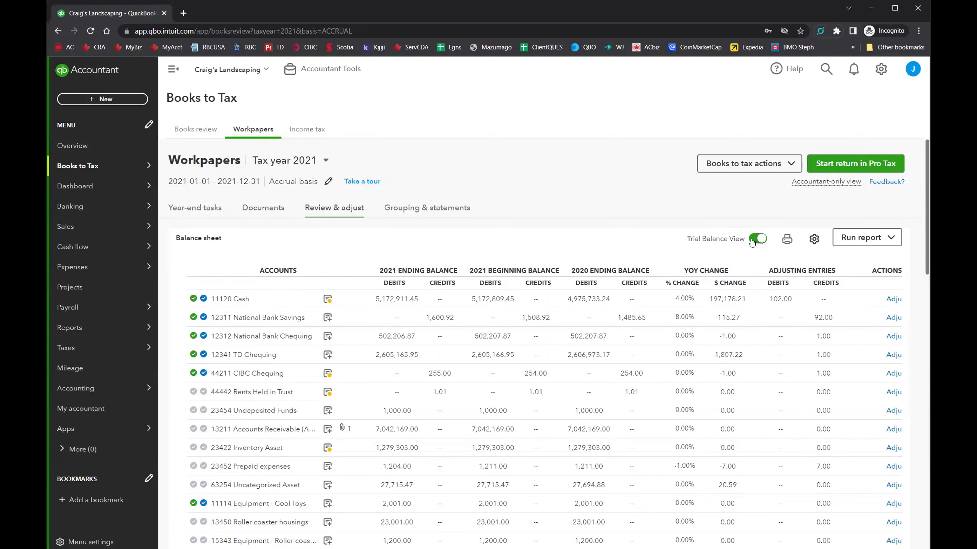
{"action": "left_click", "coordinate": [751, 242]}
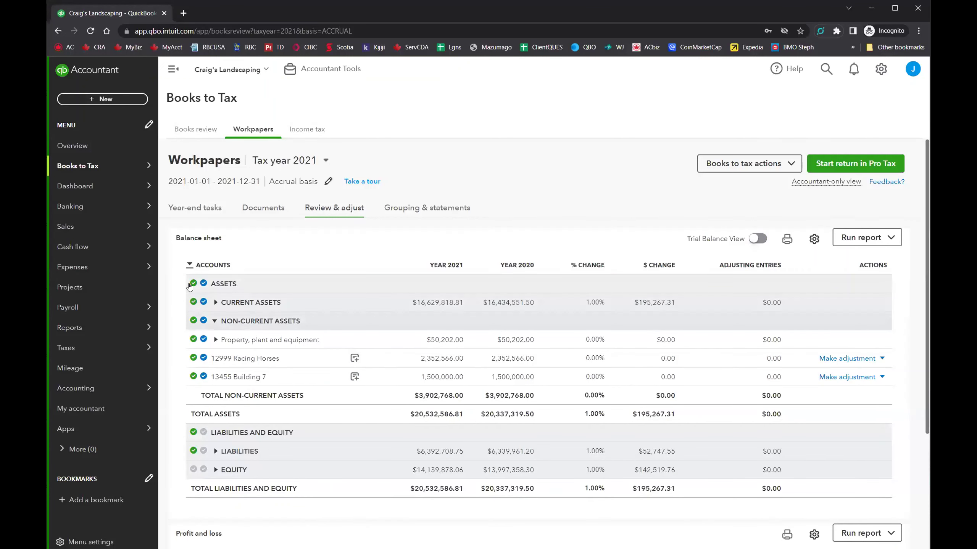
{"action": "mouse_move", "coordinate": [190, 284]}
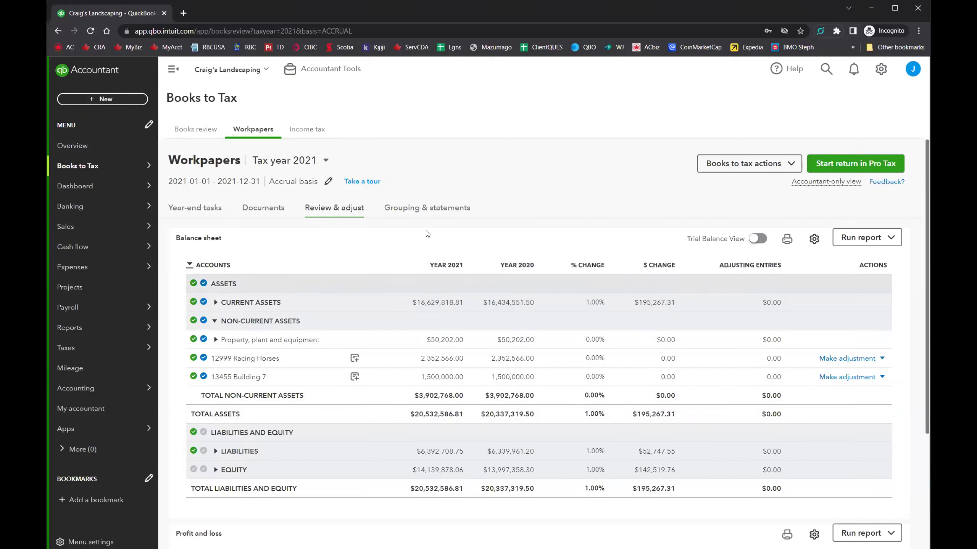
{"action": "left_click", "coordinate": [785, 171]}
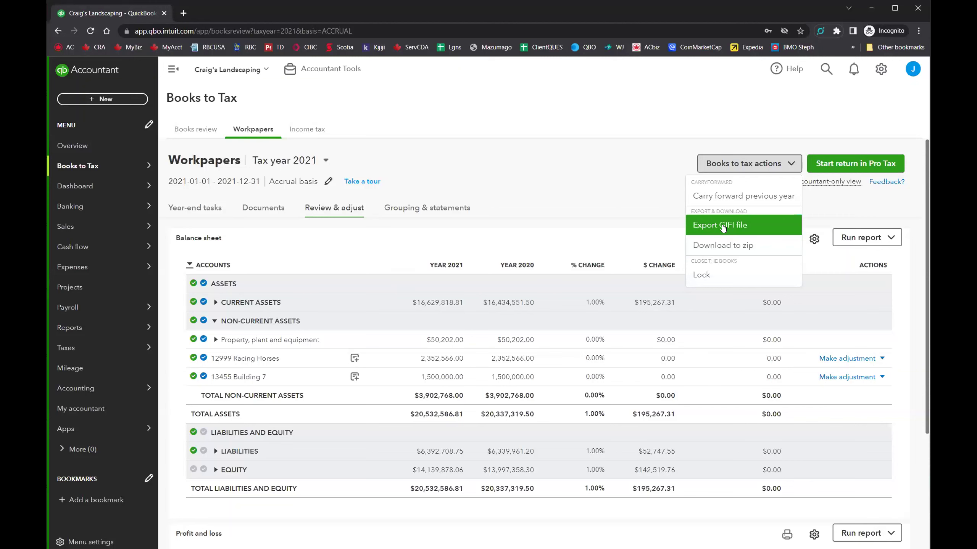
{"action": "left_click", "coordinate": [564, 83]}
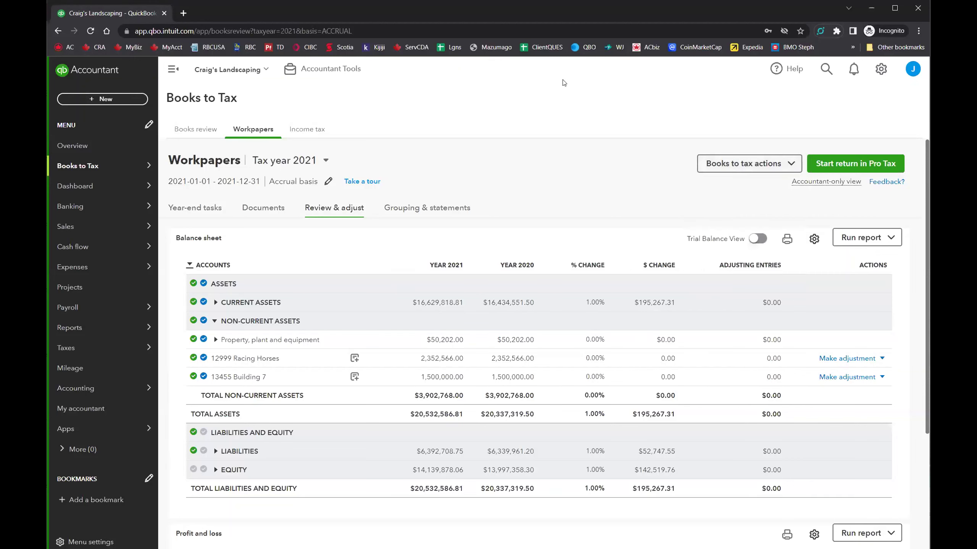
{"action": "left_click", "coordinate": [298, 130]}
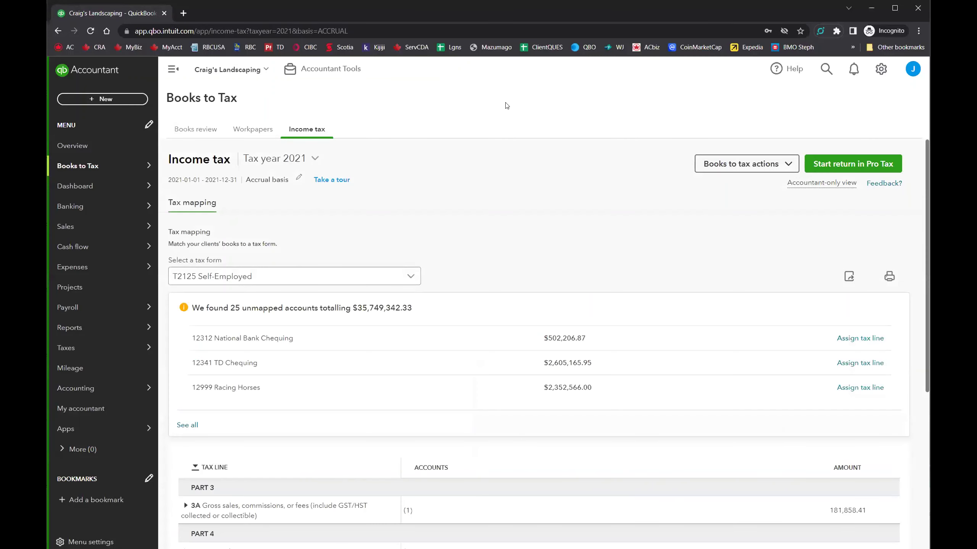
{"action": "left_click", "coordinate": [257, 130]}
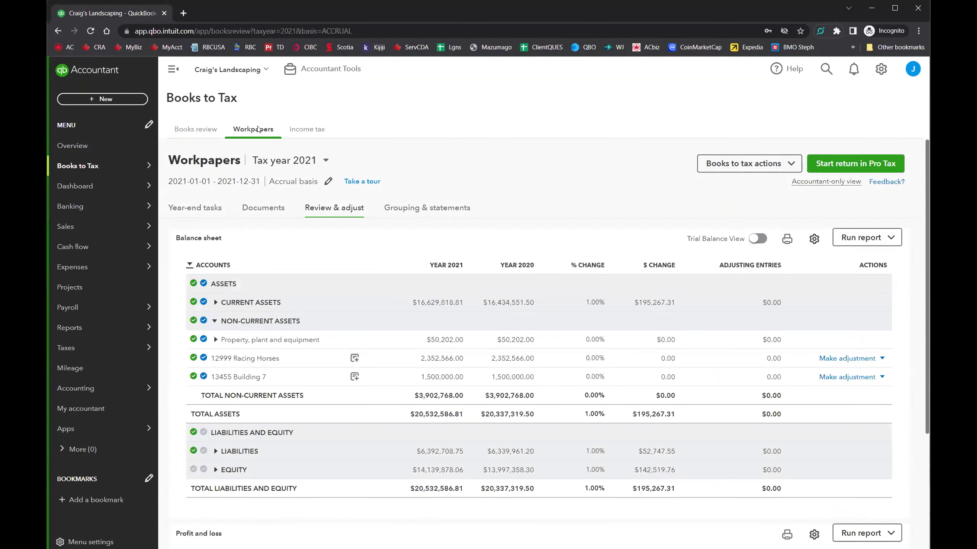
{"action": "left_click", "coordinate": [415, 208]}
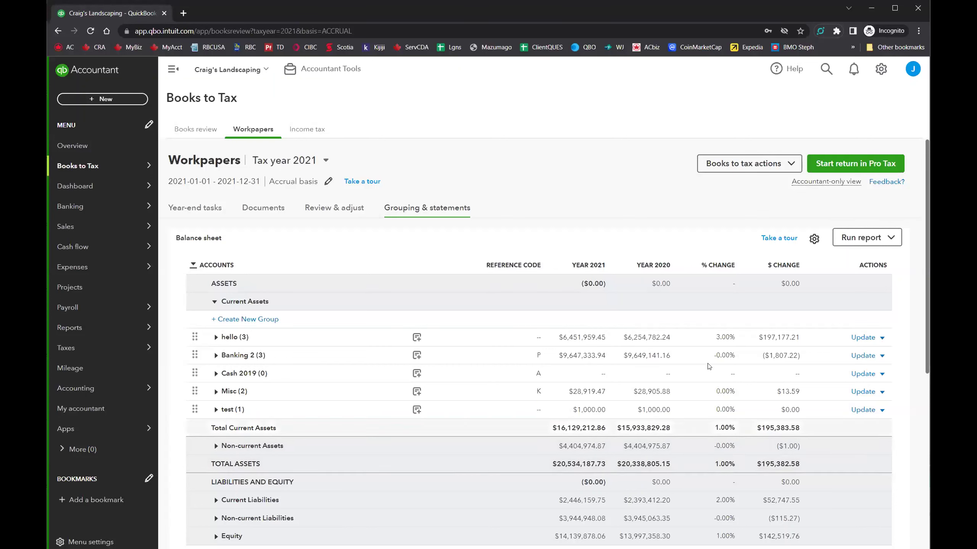
{"action": "left_click", "coordinate": [877, 237]}
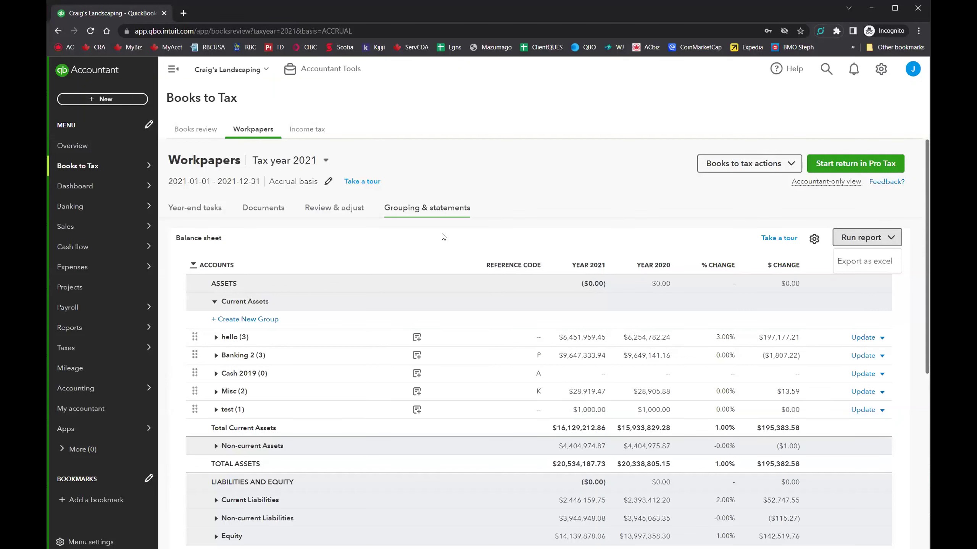
{"action": "left_click", "coordinate": [308, 131]}
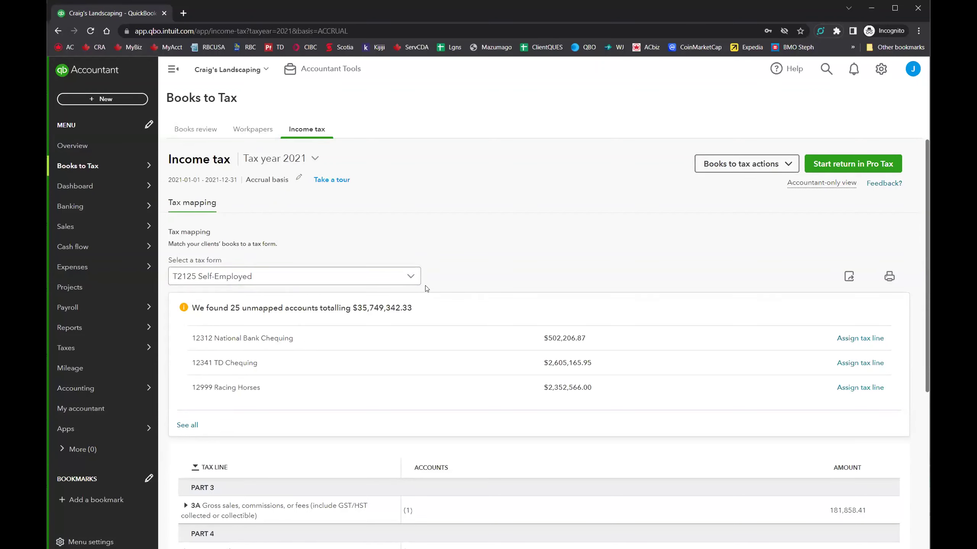
Step: Keep T2125 Self-Employed selected and expand 9270-4V Other expenses to reveal Property taxes $1,313.00
{"action": "left_click", "coordinate": [409, 282]}
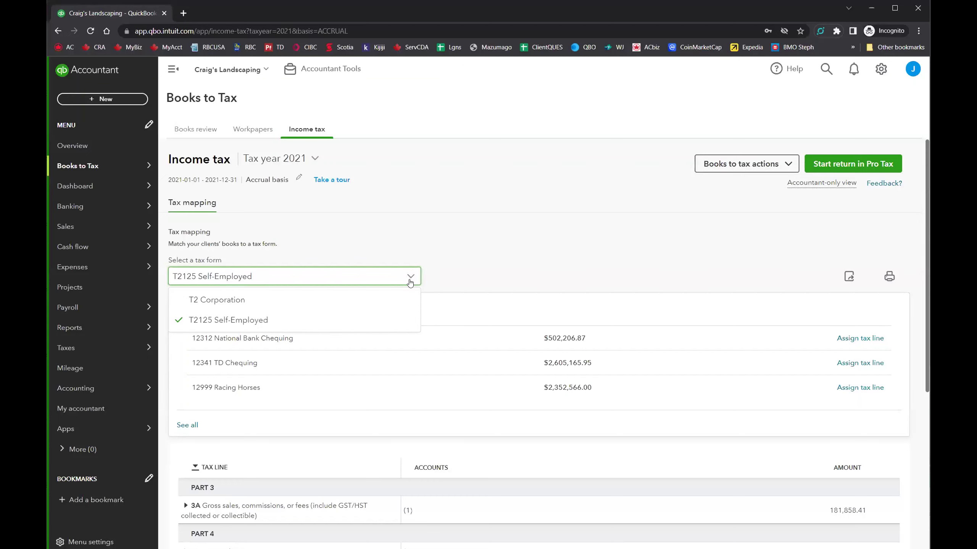
{"action": "left_click", "coordinate": [447, 277]}
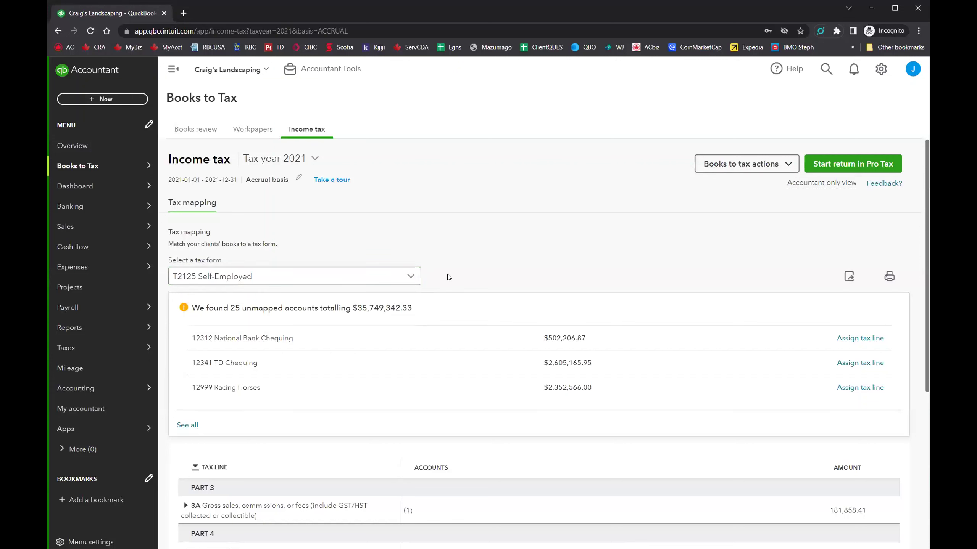
{"action": "scroll", "coordinate": [447, 277], "scroll_direction": "down", "scroll_amount": 5}
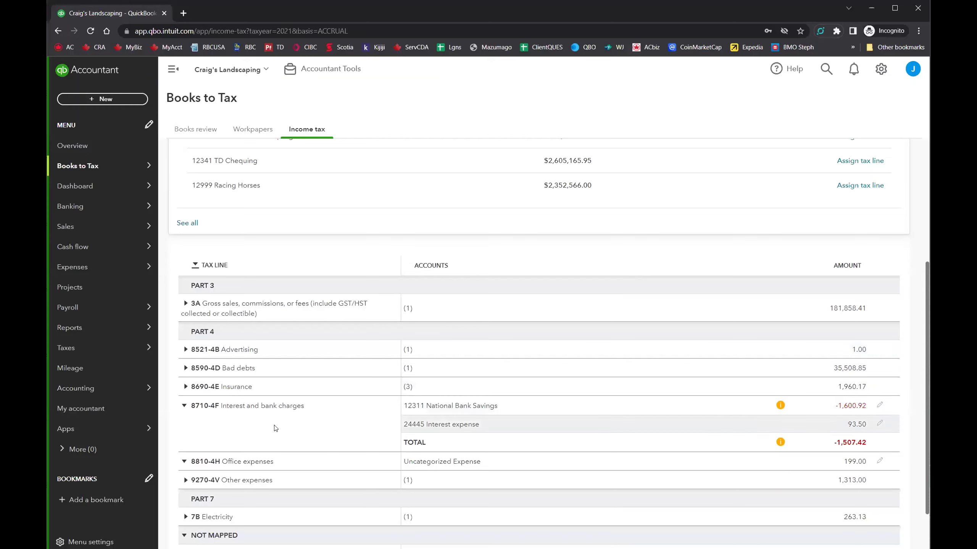
{"action": "scroll", "coordinate": [310, 420], "scroll_direction": "down", "scroll_amount": 2}
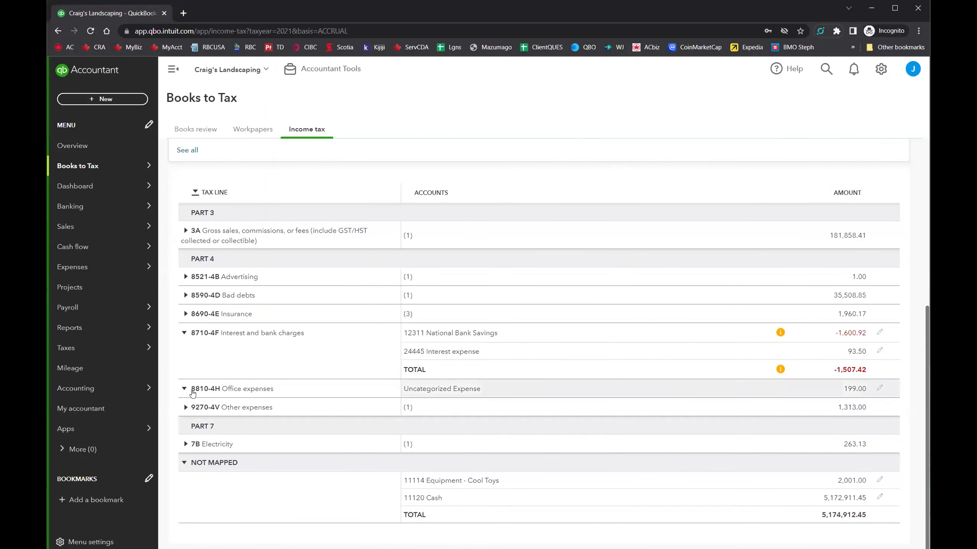
{"action": "left_click", "coordinate": [191, 409]}
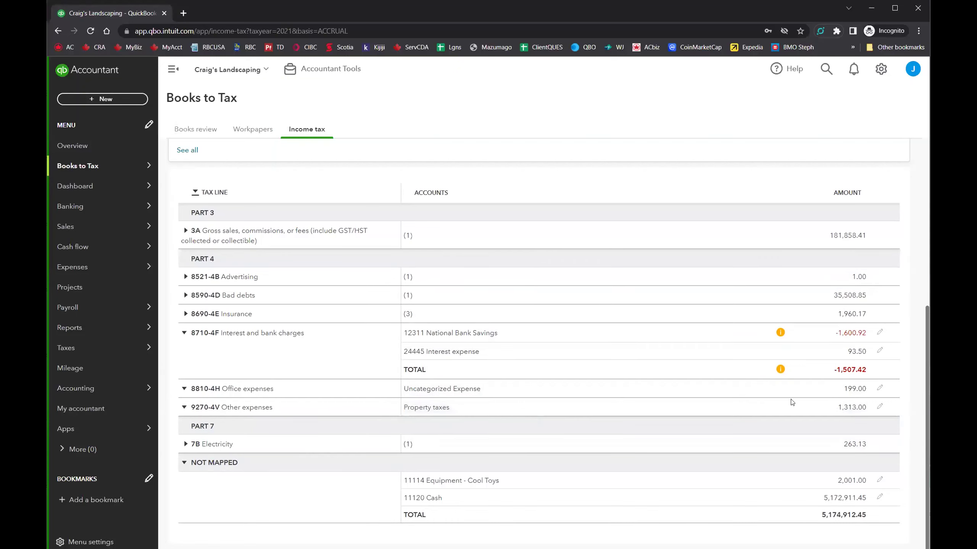
Step: Remap the $1,313.00 Property taxes account to Part 7 line 7F Property taxes and save
{"action": "left_click", "coordinate": [879, 408]}
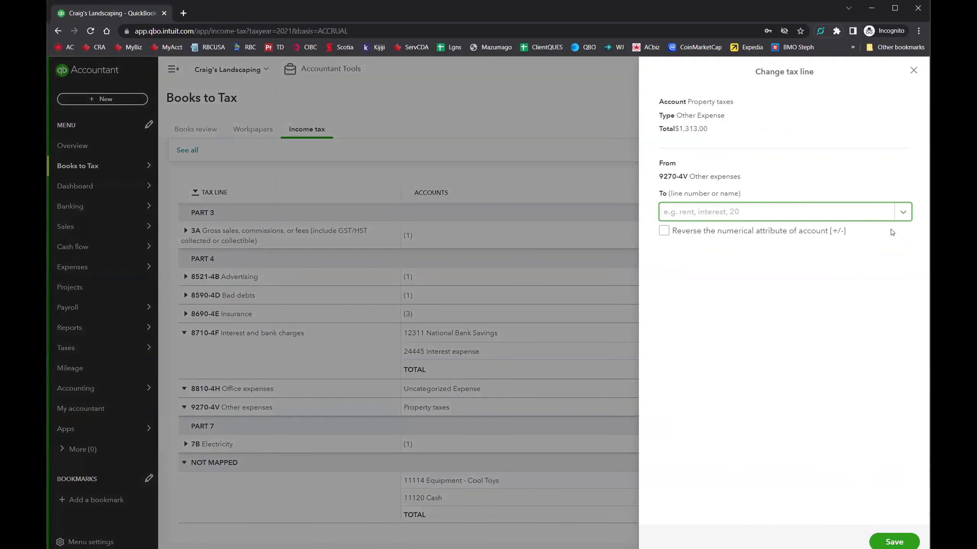
{"action": "left_click", "coordinate": [902, 212]}
{"action": "scroll", "coordinate": [819, 301], "scroll_direction": "down", "scroll_amount": 12}
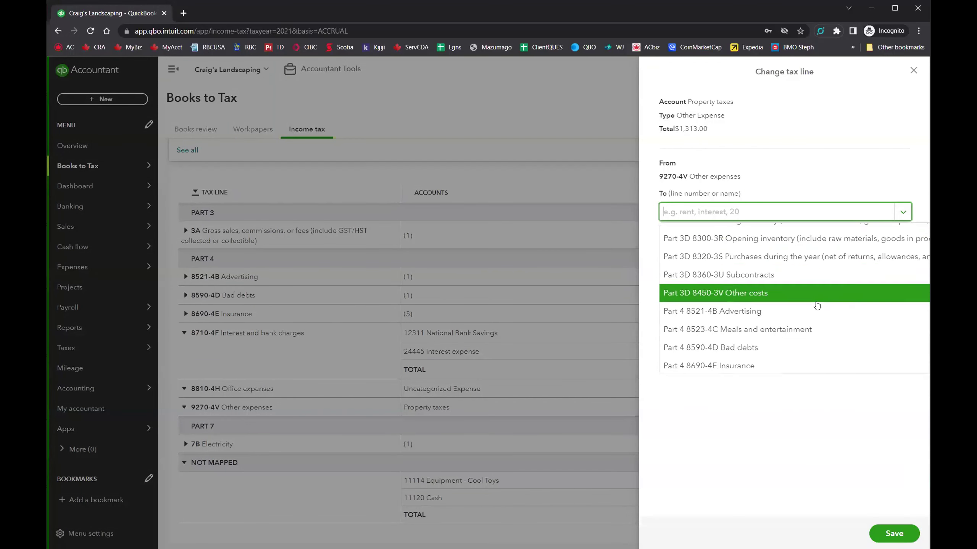
{"action": "scroll", "coordinate": [817, 305], "scroll_direction": "down", "scroll_amount": 5}
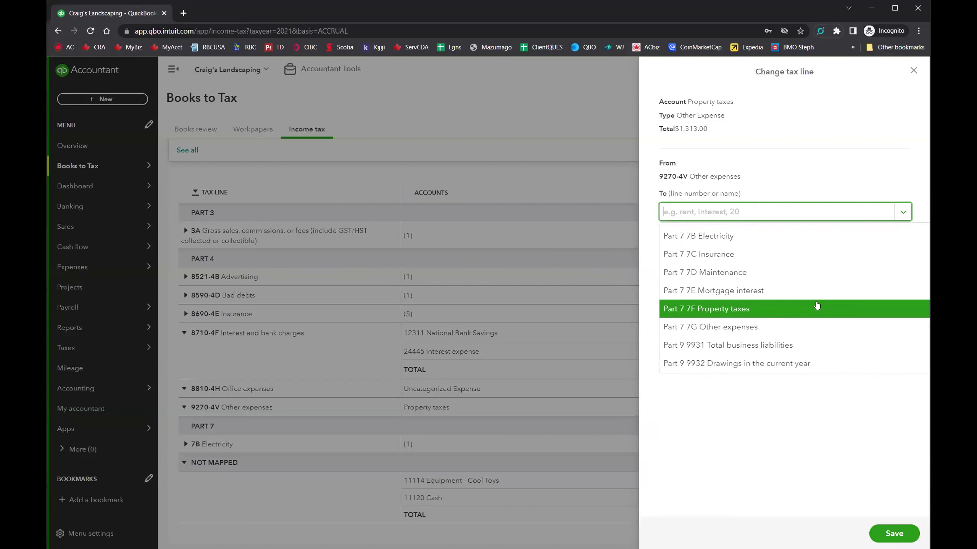
{"action": "scroll", "coordinate": [817, 305], "scroll_direction": "up", "scroll_amount": 3}
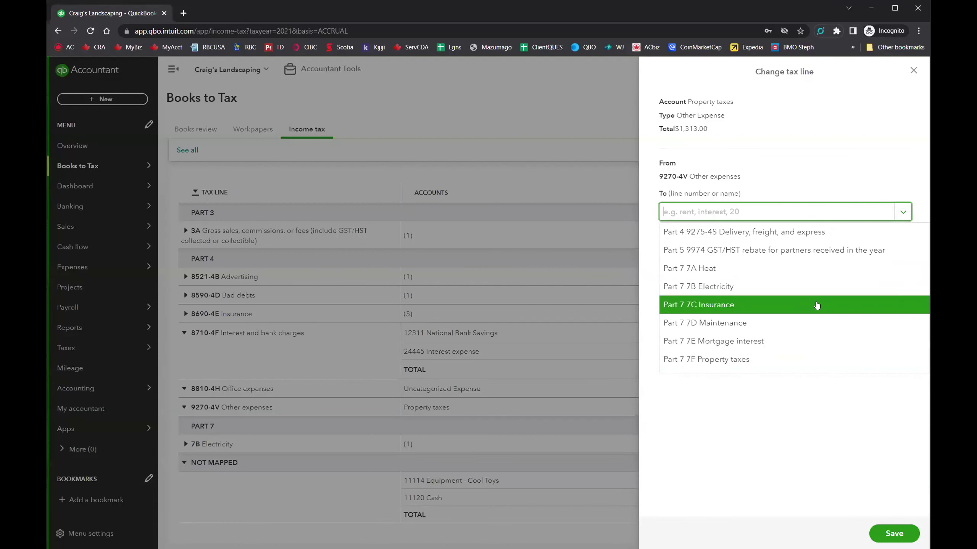
{"action": "left_click", "coordinate": [726, 360]}
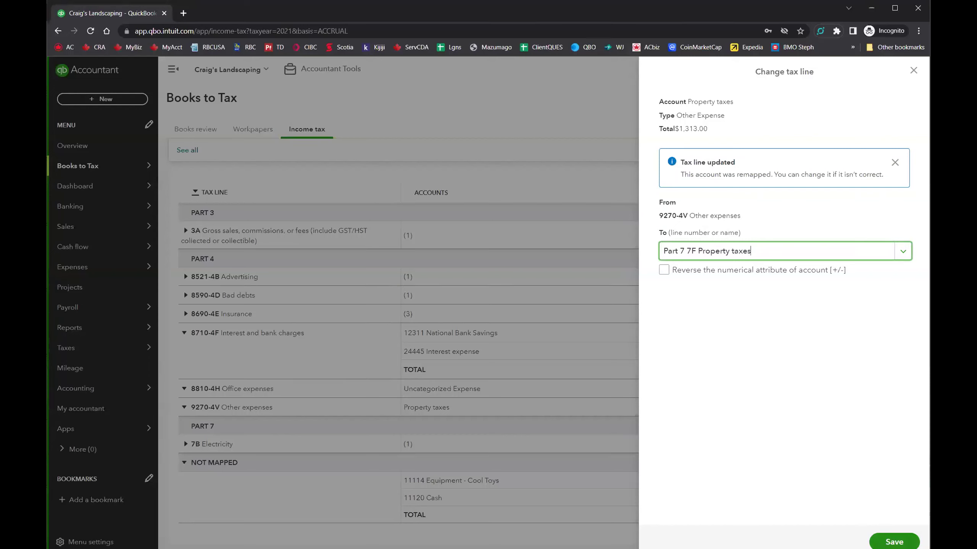
{"action": "left_click", "coordinate": [884, 540]}
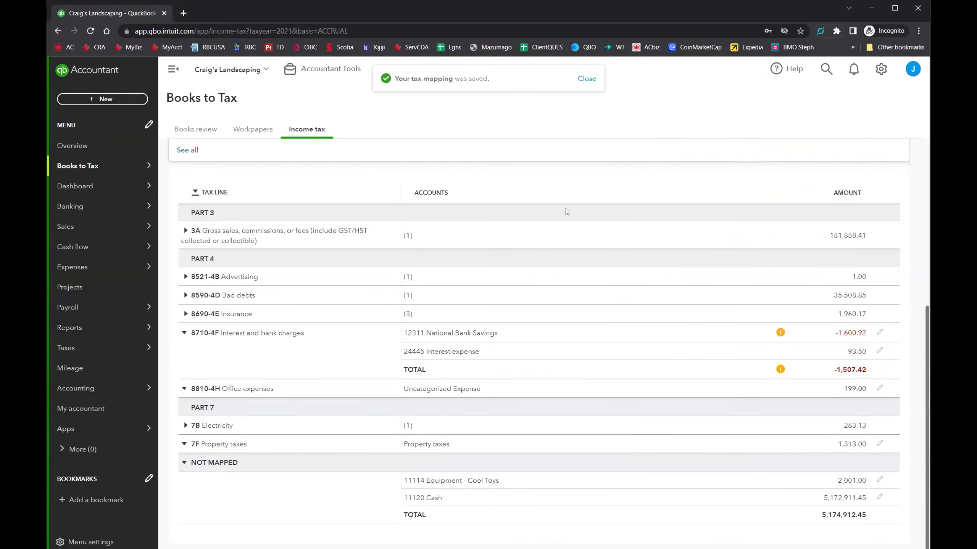
{"action": "scroll", "coordinate": [565, 208], "scroll_direction": "up", "scroll_amount": 5}
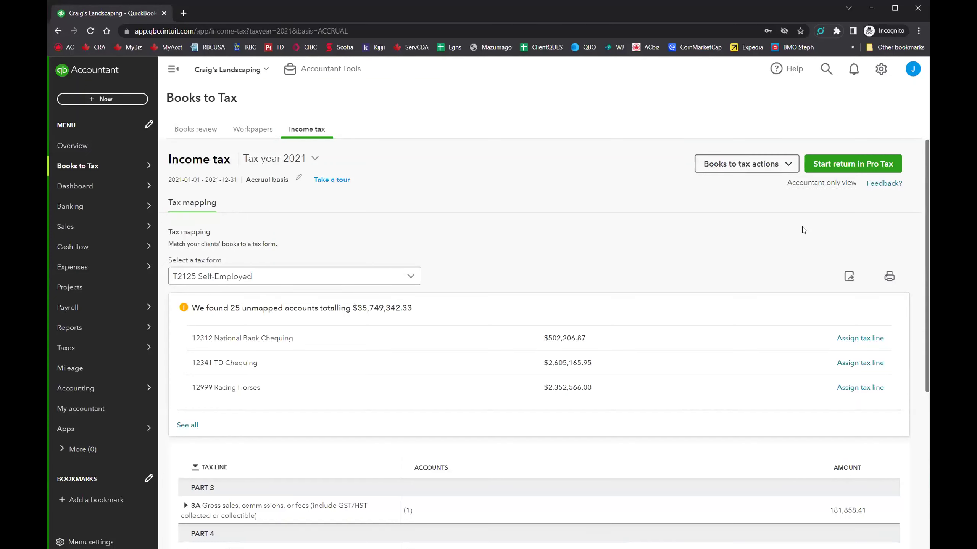
Step: Start a 2021 ProTax return from Craig's Landscaping's books named 'Craig v1 May25'
{"action": "left_click", "coordinate": [848, 163]}
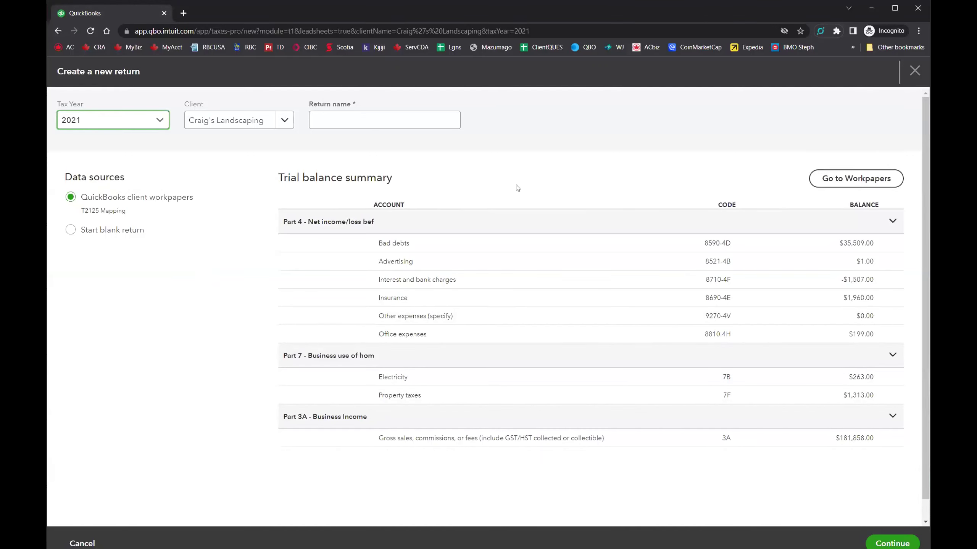
{"action": "left_click", "coordinate": [400, 118]}
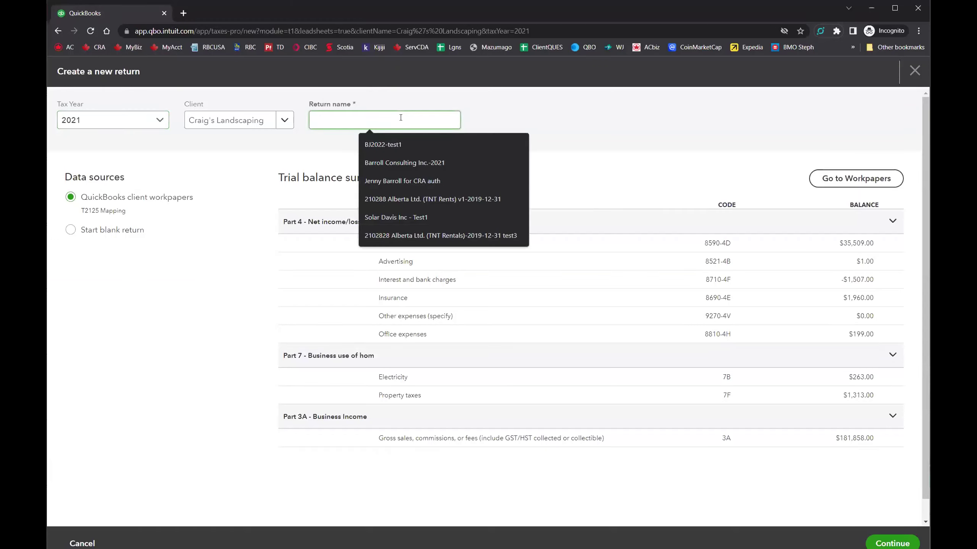
{"action": "type", "text": "Craig v"}
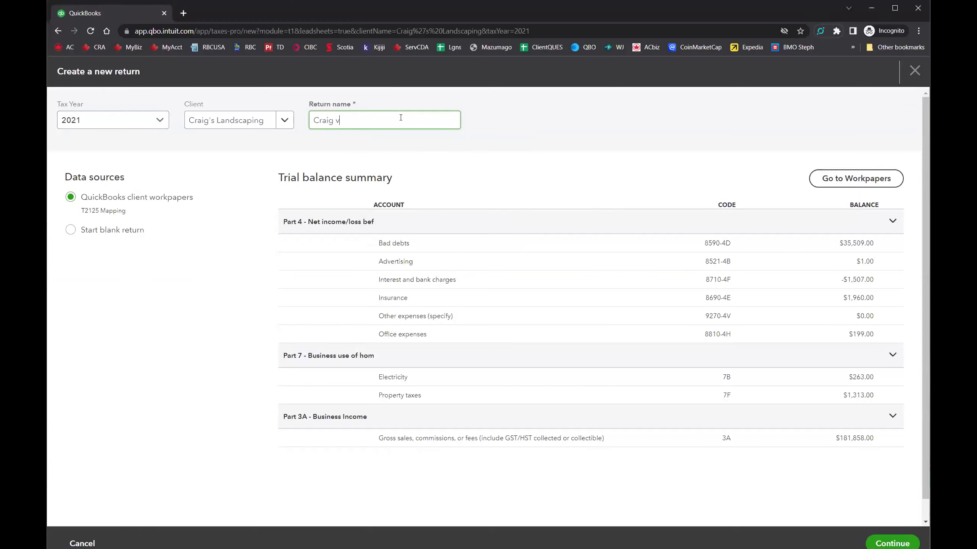
{"action": "type", "text": "1 May25"}
{"action": "left_click", "coordinate": [892, 543]}
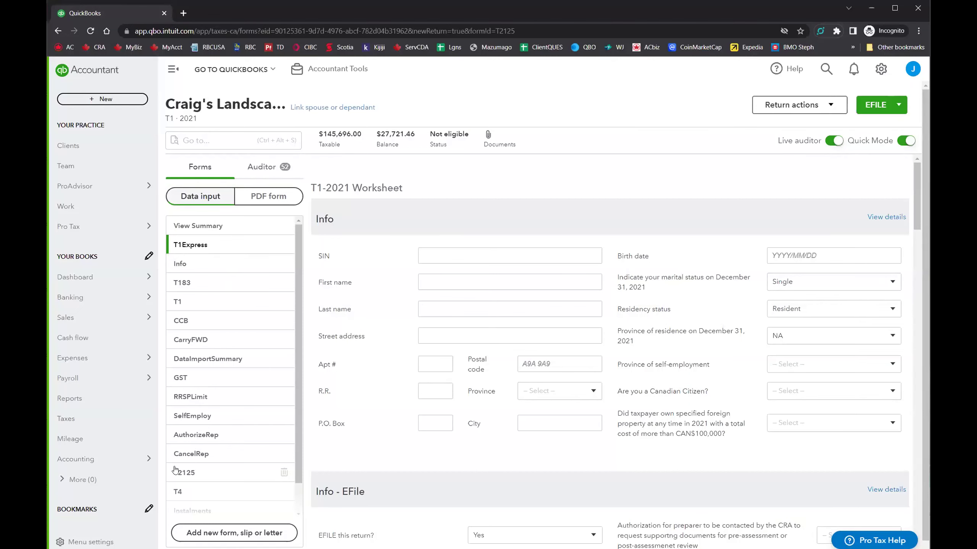
Step: Open the return's T2125 form and show full details for business activity 1
{"action": "left_click", "coordinate": [192, 474]}
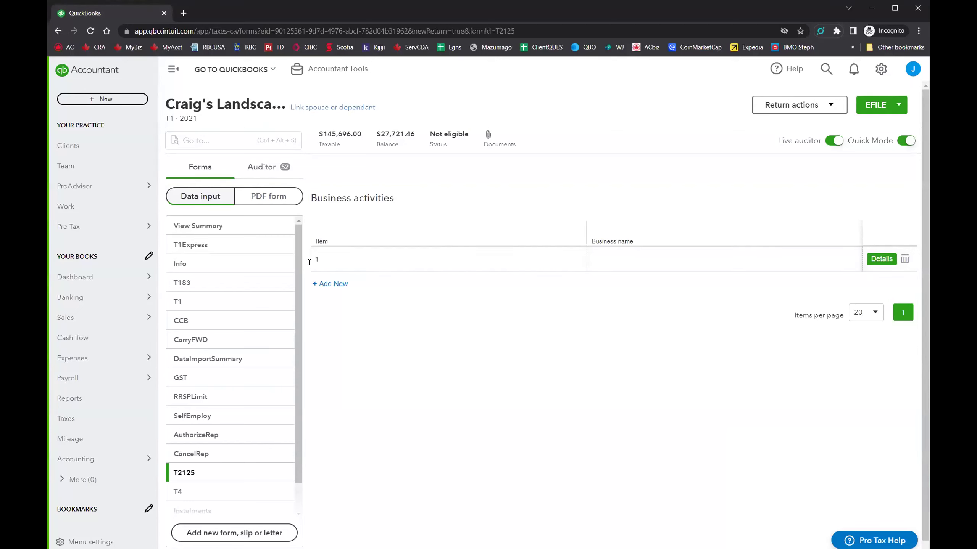
{"action": "left_click", "coordinate": [882, 260]}
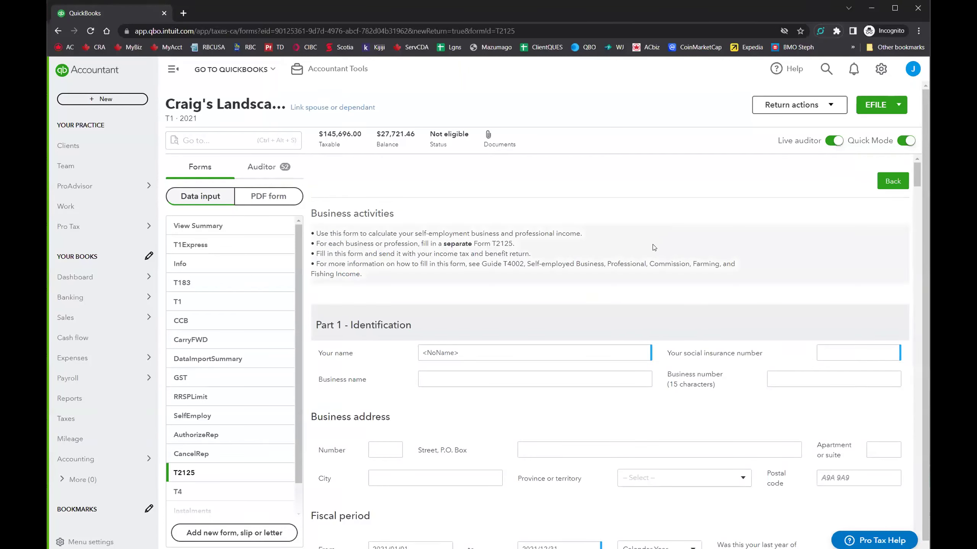
Step: Scroll down the T2125 to Part 7, showing Electricity $263.00 on 7B and Property taxes $1,313.00 on 7F
{"action": "scroll", "coordinate": [649, 261], "scroll_direction": "down", "scroll_amount": 5}
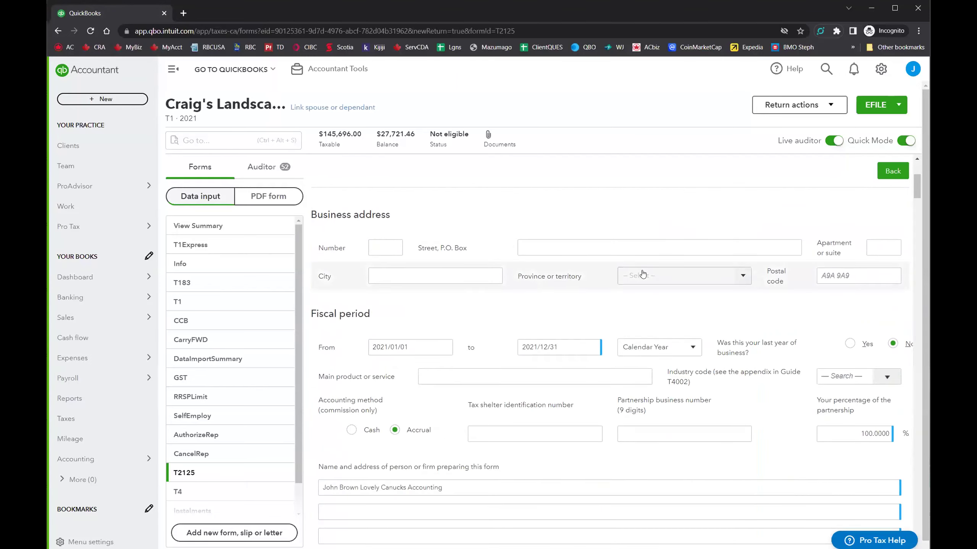
{"action": "scroll", "coordinate": [642, 273], "scroll_direction": "down", "scroll_amount": 15}
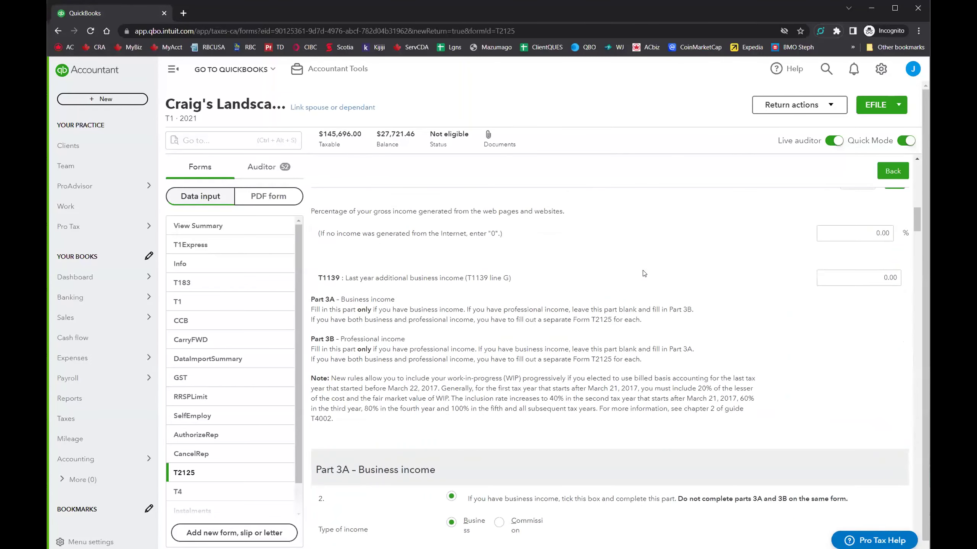
{"action": "scroll", "coordinate": [644, 273], "scroll_direction": "down", "scroll_amount": 7}
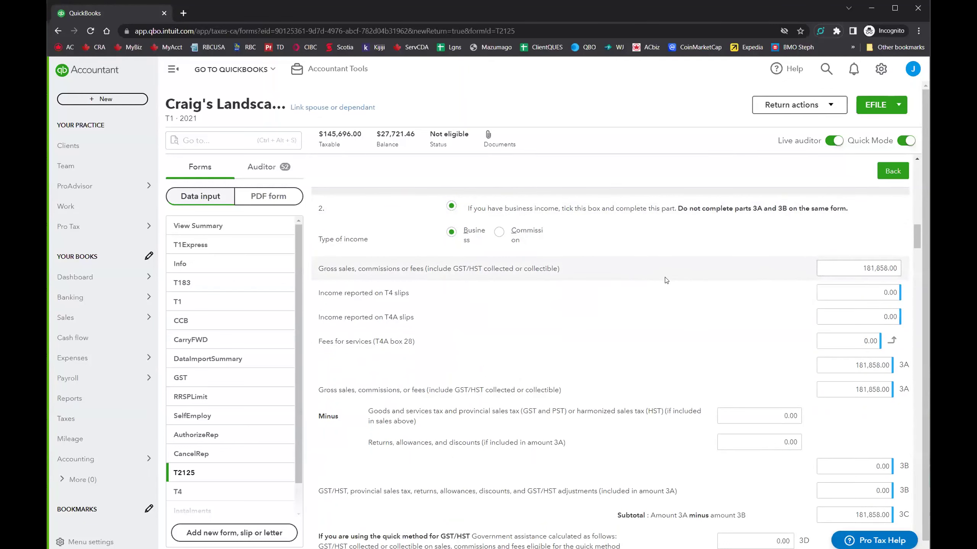
{"action": "scroll", "coordinate": [666, 279], "scroll_direction": "down", "scroll_amount": 12}
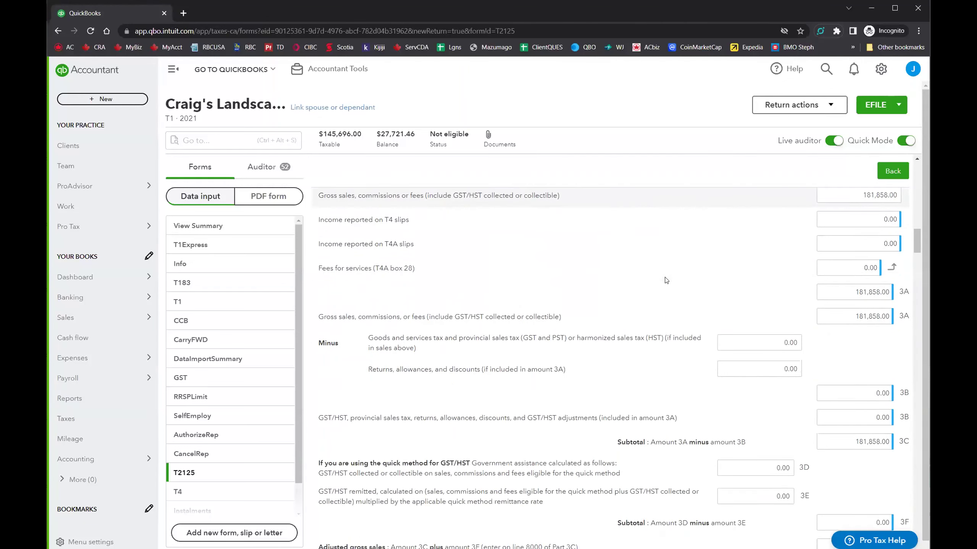
{"action": "scroll", "coordinate": [666, 280], "scroll_direction": "down", "scroll_amount": 15}
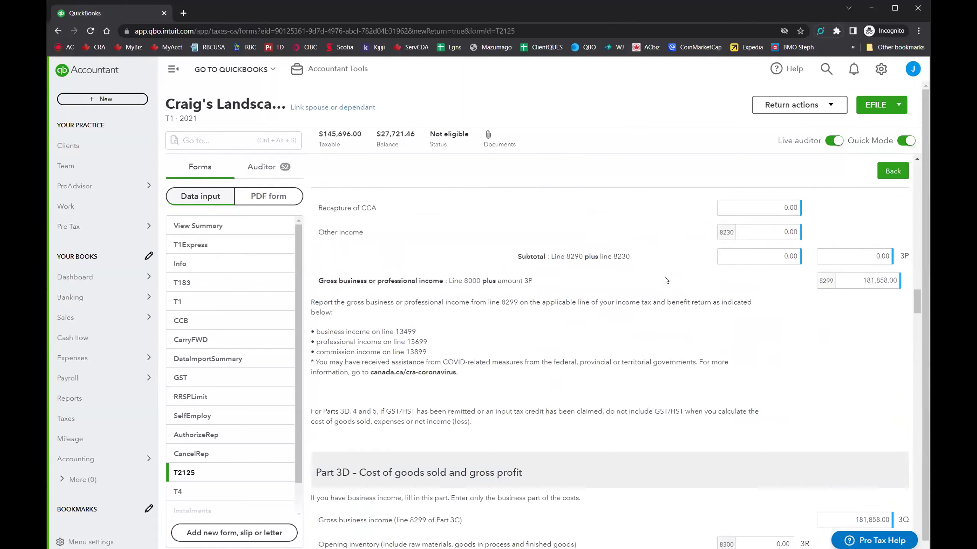
{"action": "scroll", "coordinate": [666, 280], "scroll_direction": "down", "scroll_amount": 15}
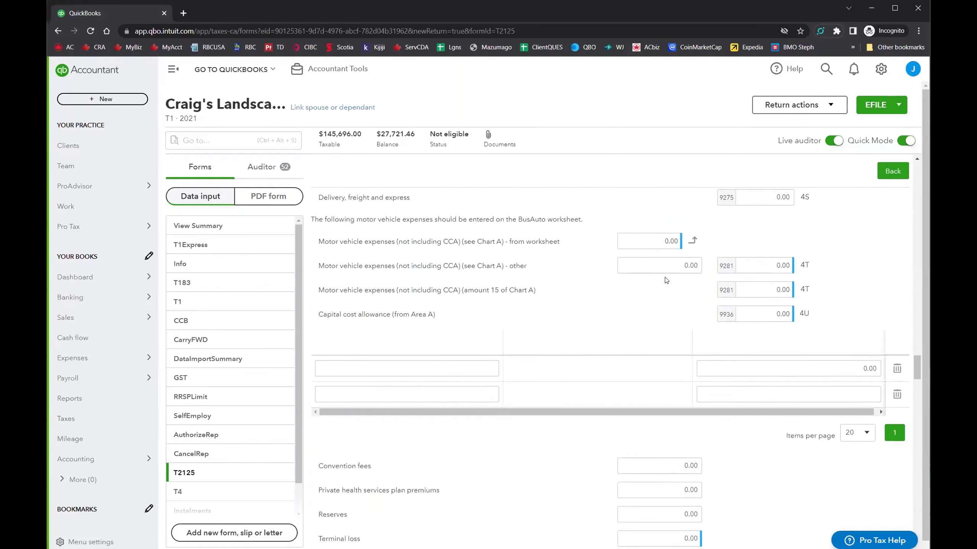
{"action": "scroll", "coordinate": [666, 280], "scroll_direction": "down", "scroll_amount": 15}
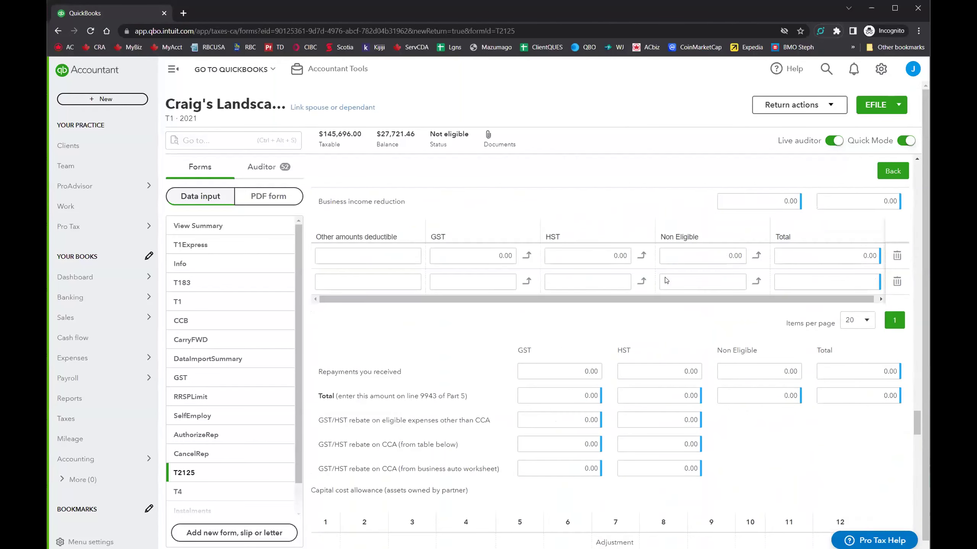
{"action": "scroll", "coordinate": [666, 280], "scroll_direction": "down", "scroll_amount": 10}
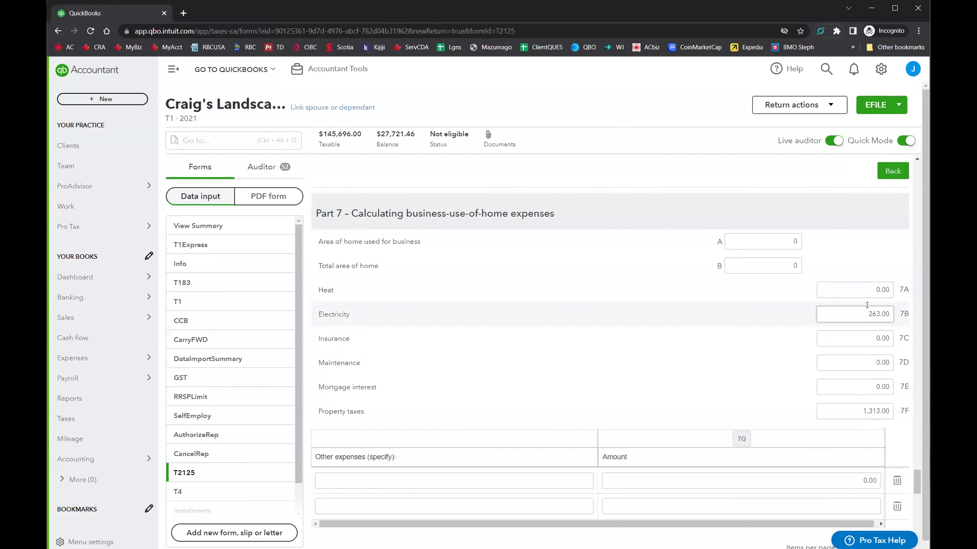
Step: Check the imported Electricity 7B and Property taxes 7F amounts in Part 7
{"action": "left_click_drag", "start_coordinate": [868, 314], "coordinate": [889, 314]}
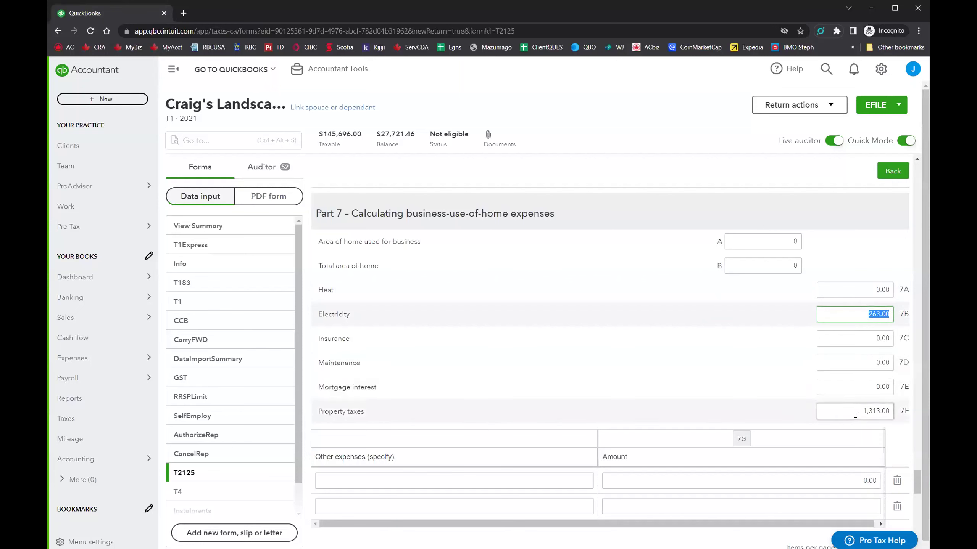
{"action": "left_click", "coordinate": [878, 410]}
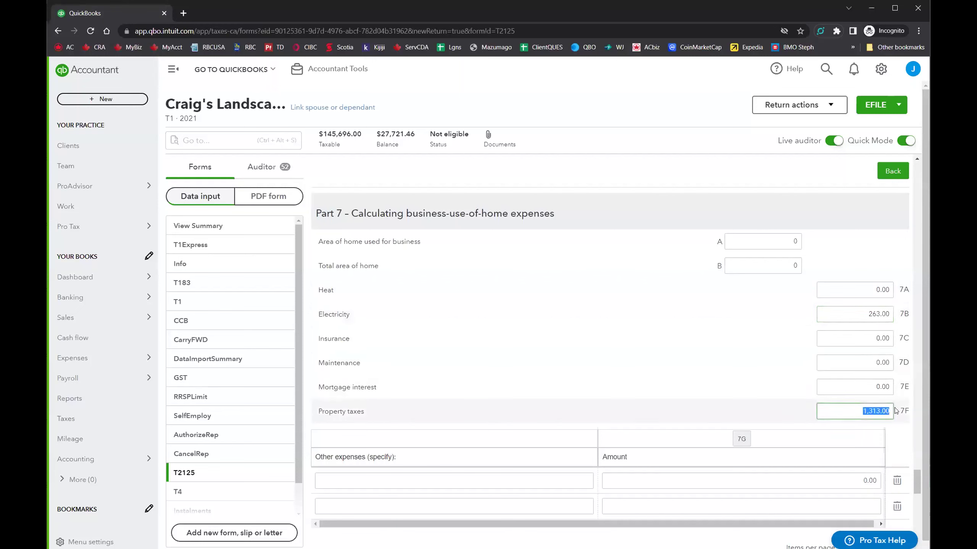
{"action": "left_click", "coordinate": [845, 311]}
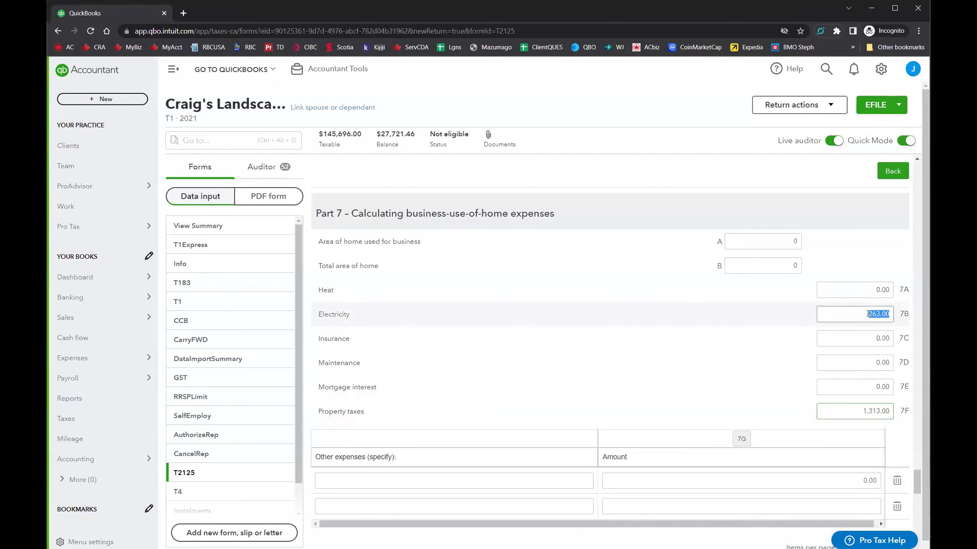
{"action": "left_click", "coordinate": [846, 312]}
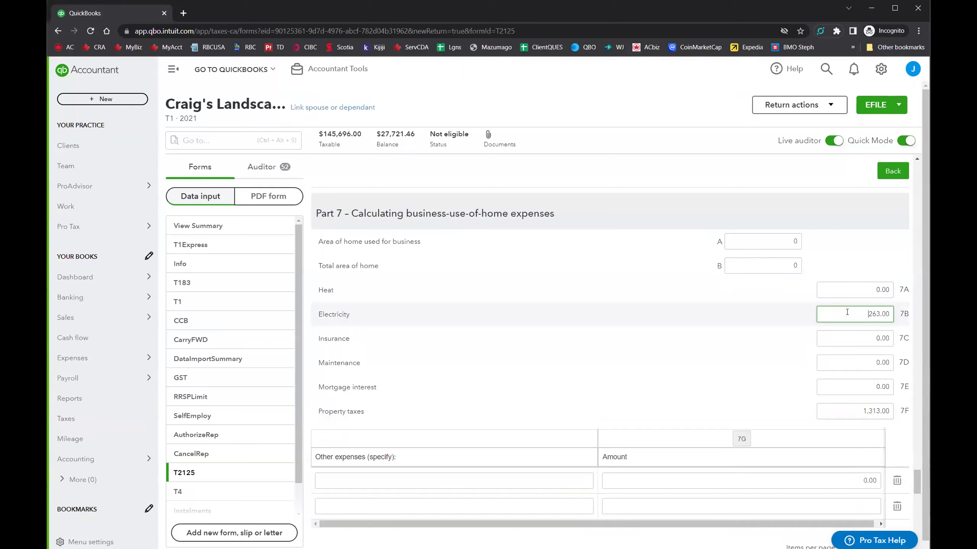
Step: Enter 20 as the business-use area and 4000 as the total home area
{"action": "left_click", "coordinate": [782, 241]}
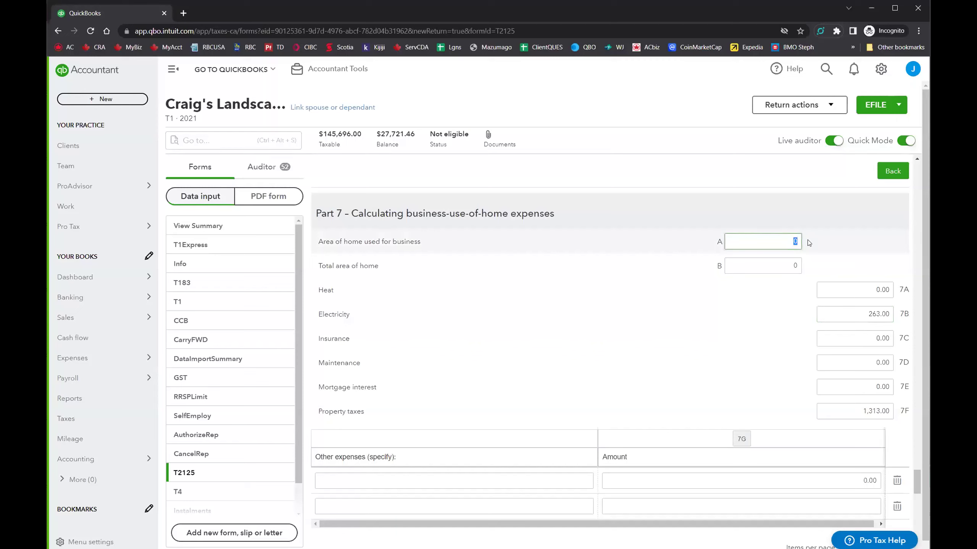
{"action": "type", "text": "20"}
{"action": "key", "text": "Tab"}
{"action": "type", "text": "4000"}
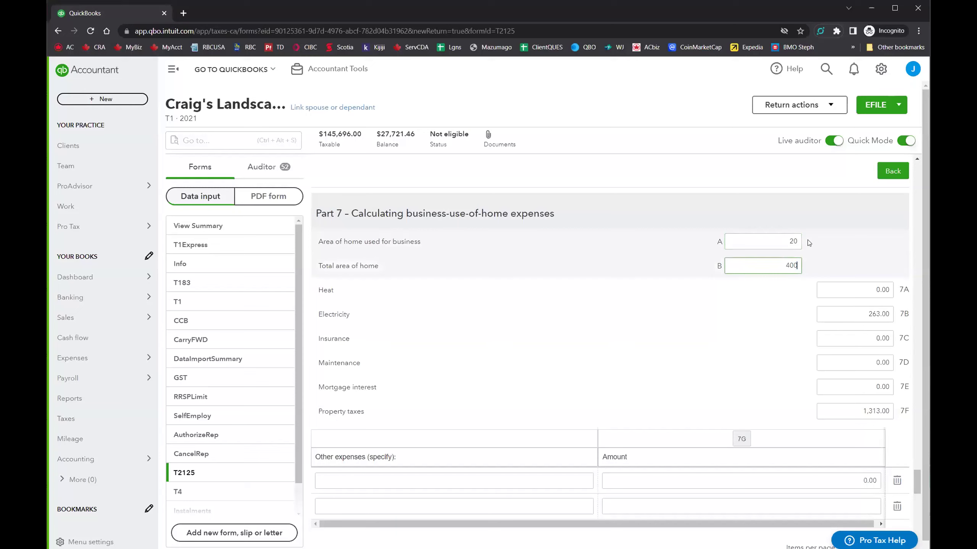
{"action": "key", "text": "Tab"}
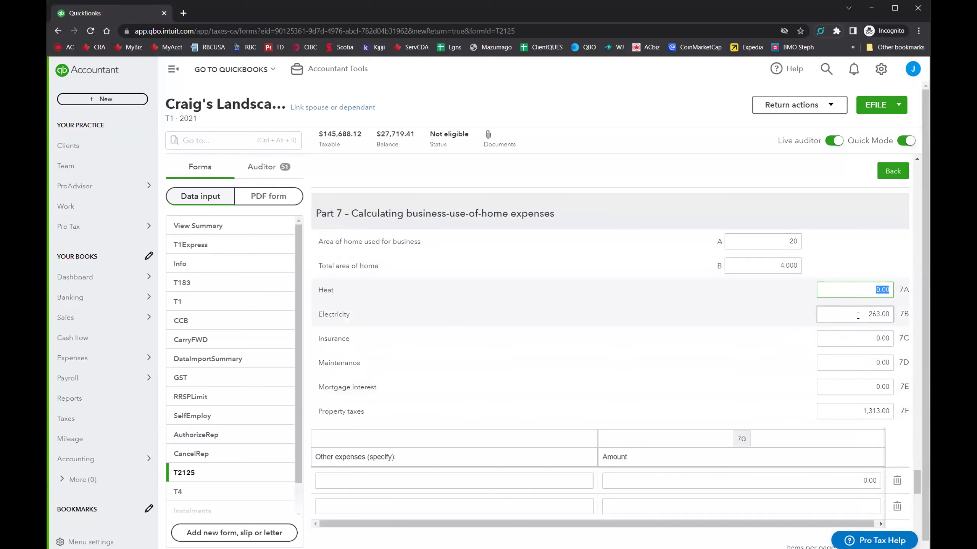
{"action": "key", "text": "Tab"}
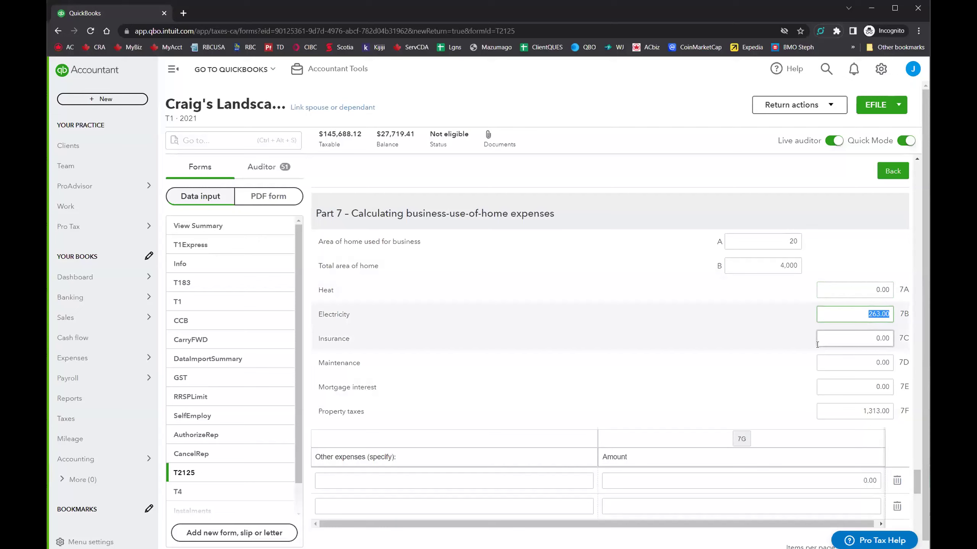